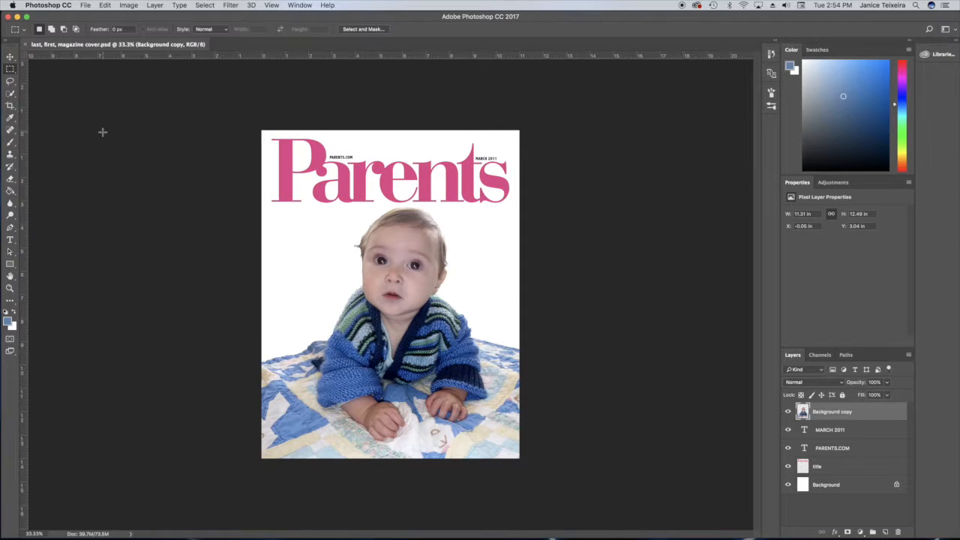
# Open the reference cover p_PAR1108COVER.jpg and tile it horizontally beside the magazine cover document.
pyautogui.click(86, 5)
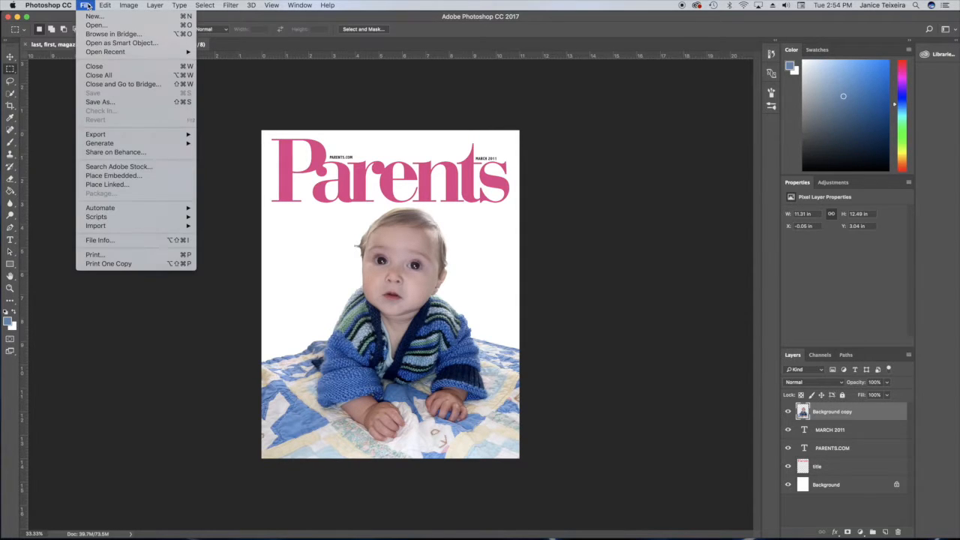
pyautogui.moveTo(124, 53)
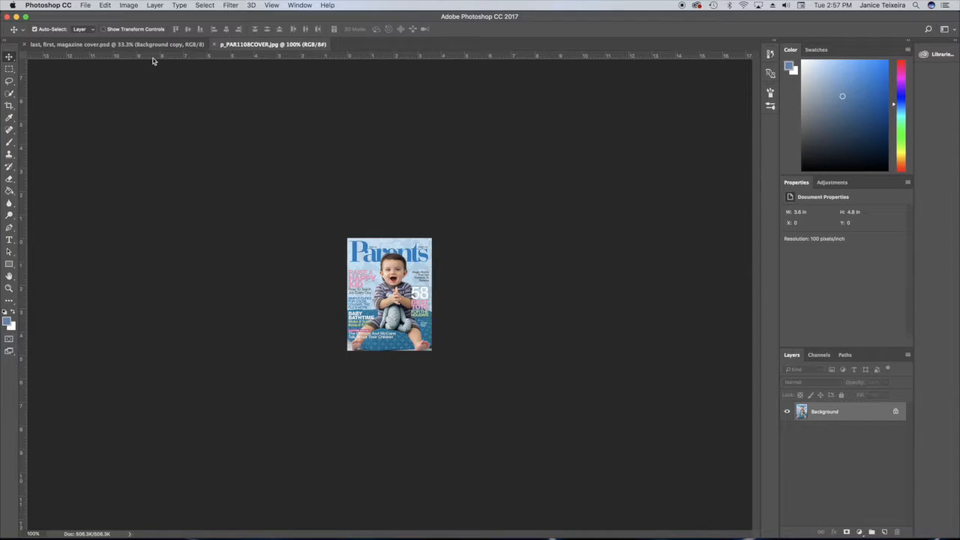
pyautogui.click(298, 6)
pyautogui.moveTo(307, 16)
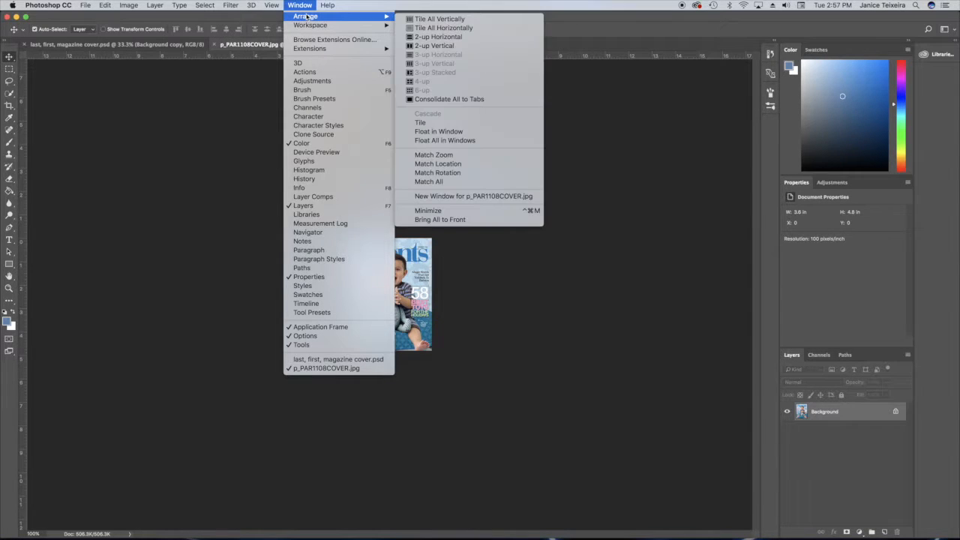
pyautogui.click(434, 45)
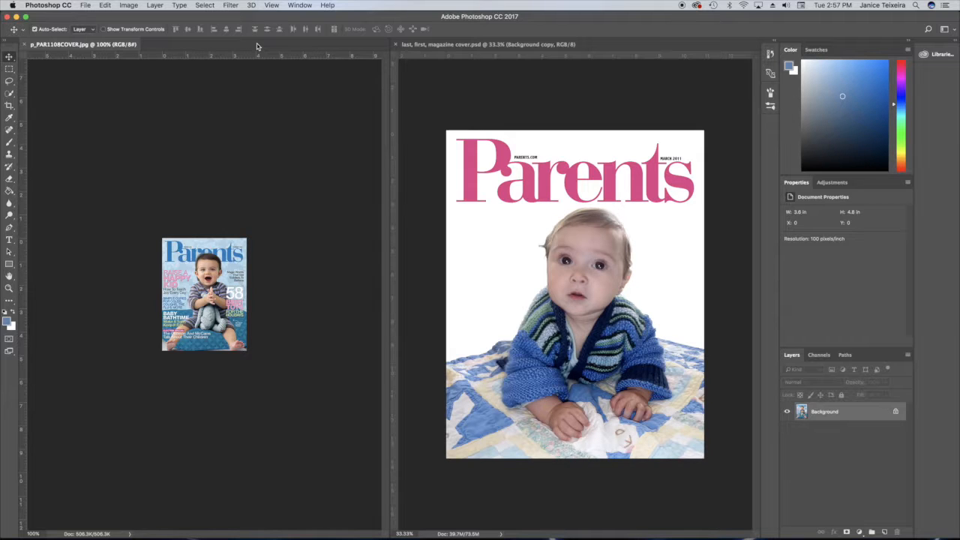
pyautogui.press('super+equal')
pyautogui.press('super+equal')
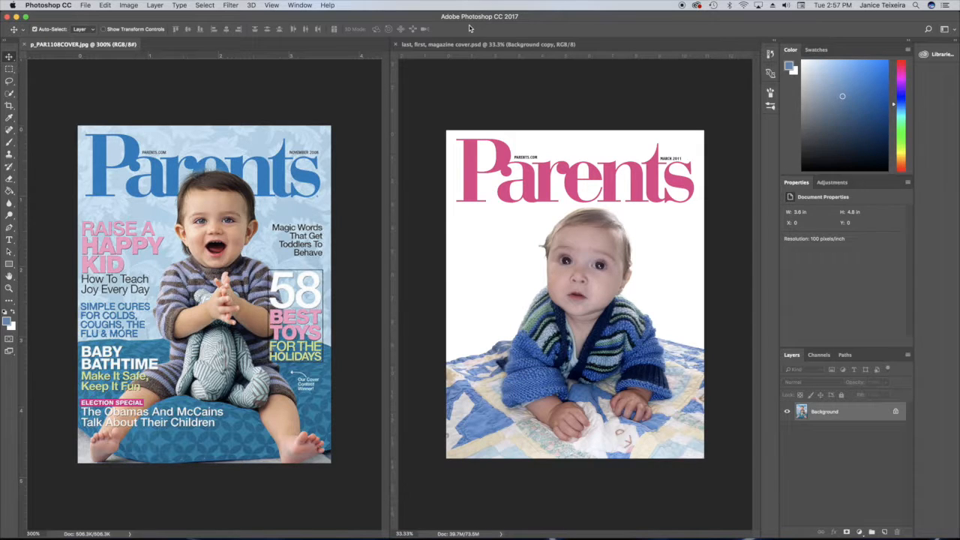
# Set the foreground color in the color picker by sampling the reference cover.
pyautogui.click(482, 71)
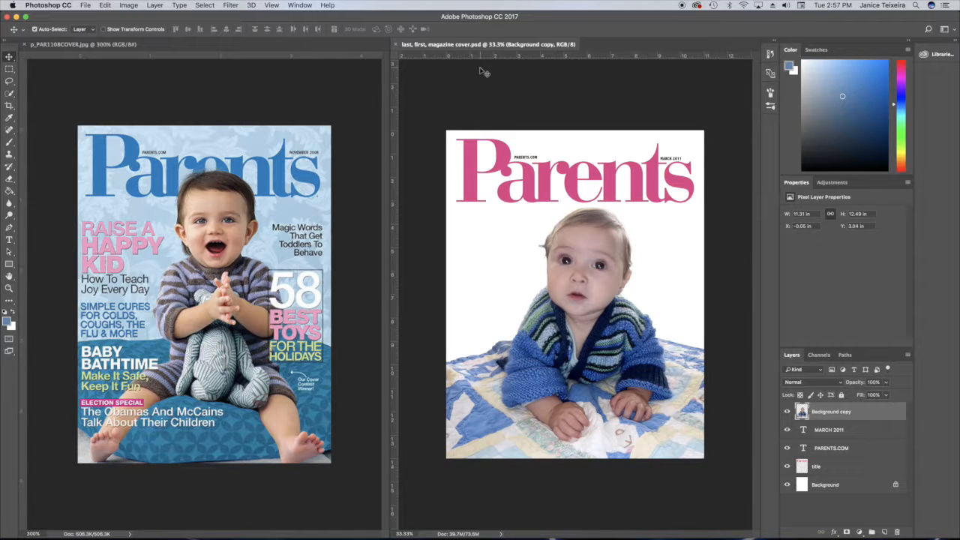
pyautogui.click(7, 321)
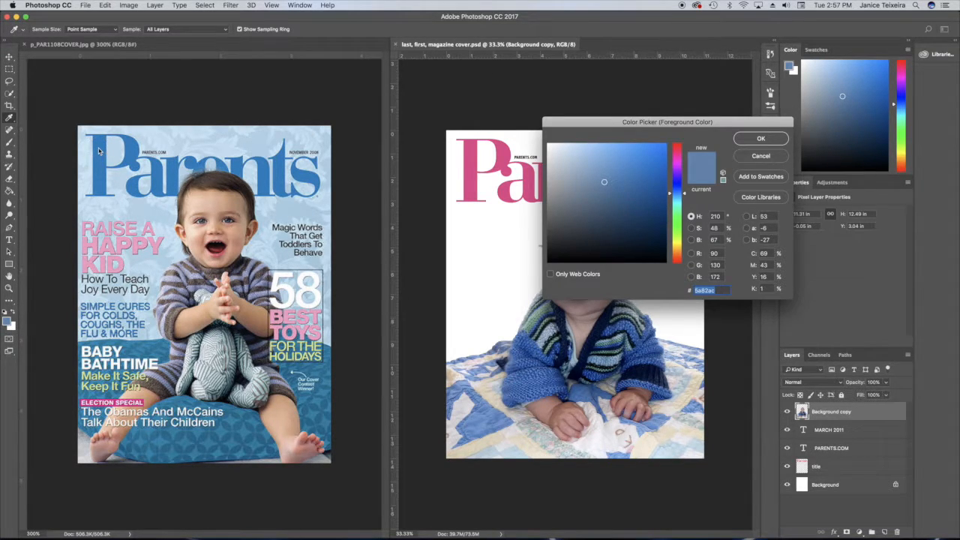
pyautogui.click(761, 140)
# On the title layer, select the pink Parents lettering with Color Range using sampled colors.
pyautogui.click(838, 465)
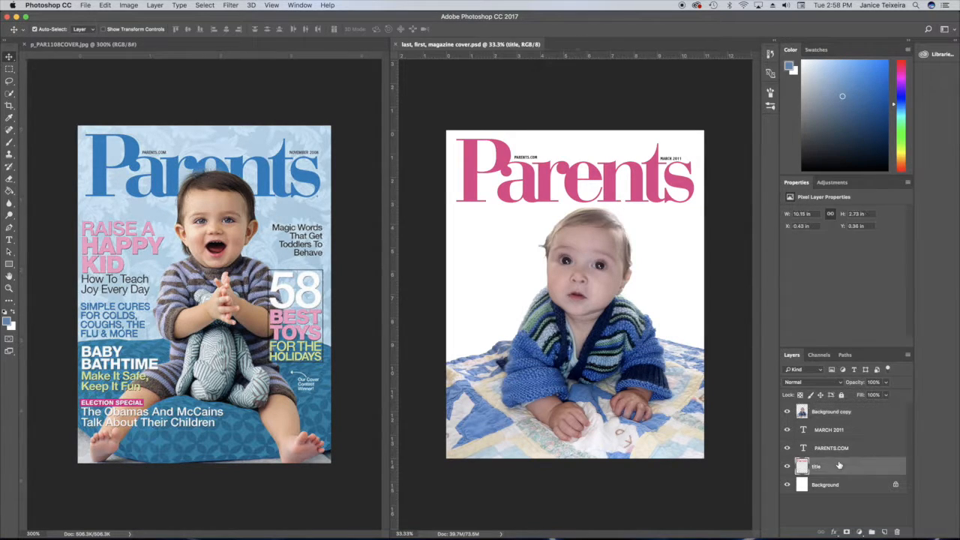
pyautogui.click(203, 5)
pyautogui.click(86, 112)
pyautogui.moveTo(566, 139); pyautogui.dragTo(452, 141)
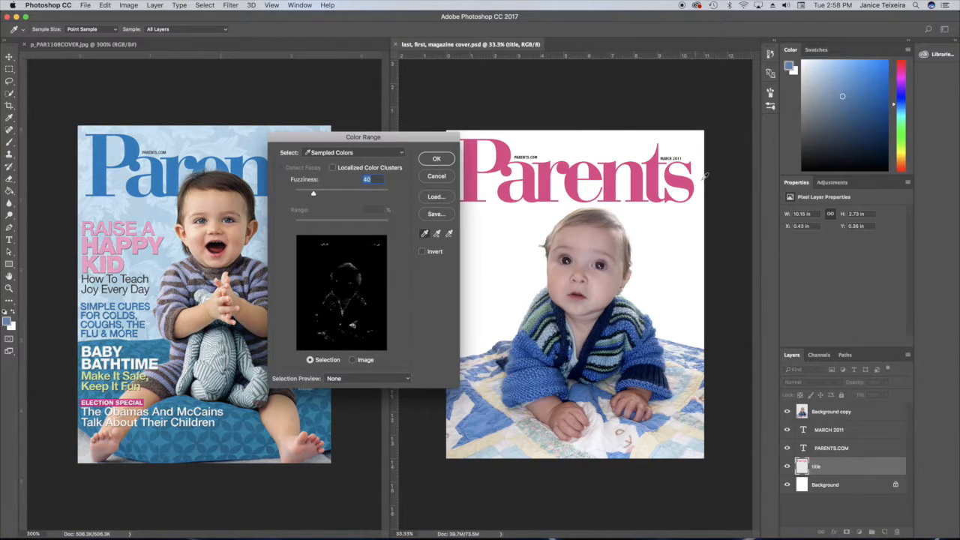
pyautogui.click(612, 181)
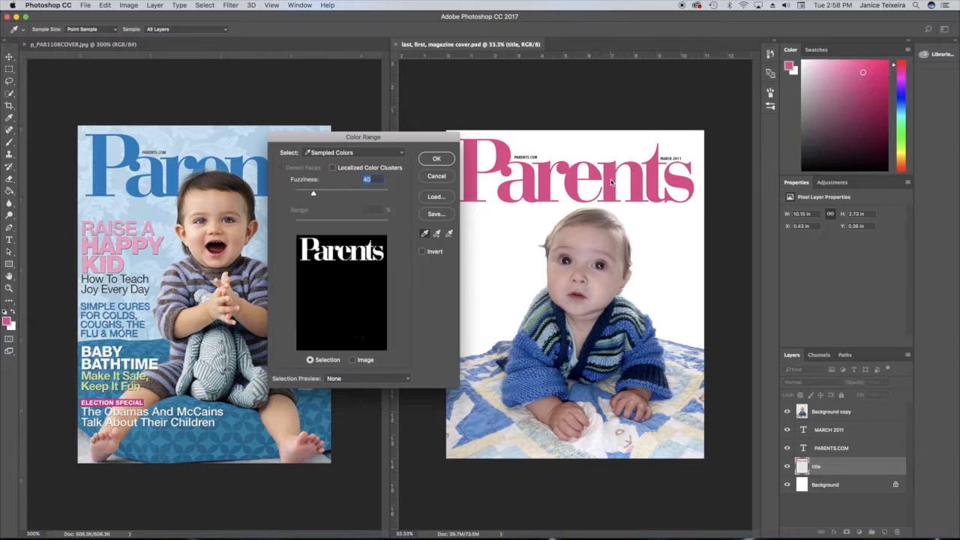
pyautogui.click(429, 161)
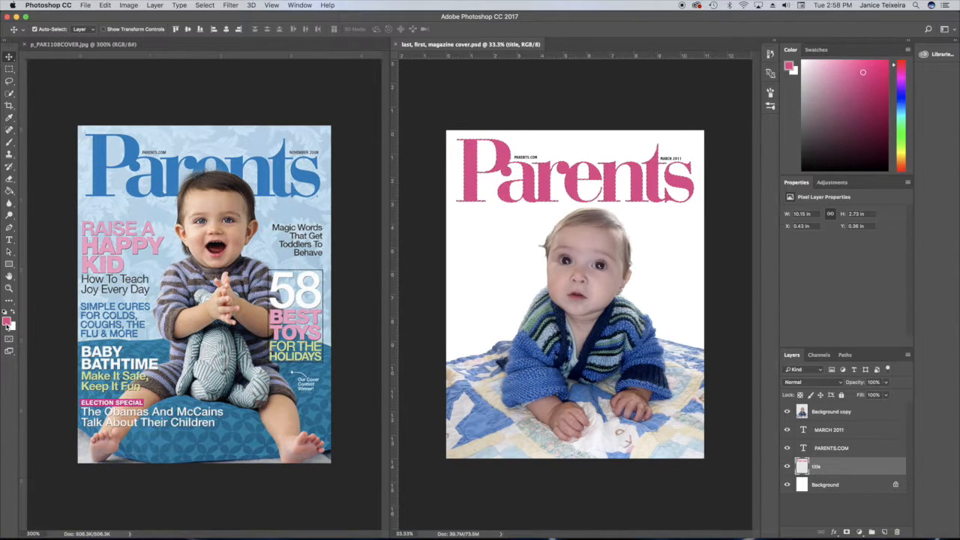
# Sample the reference logo's blue as foreground color, fill the title selection with it, and deselect.
pyautogui.click(6, 323)
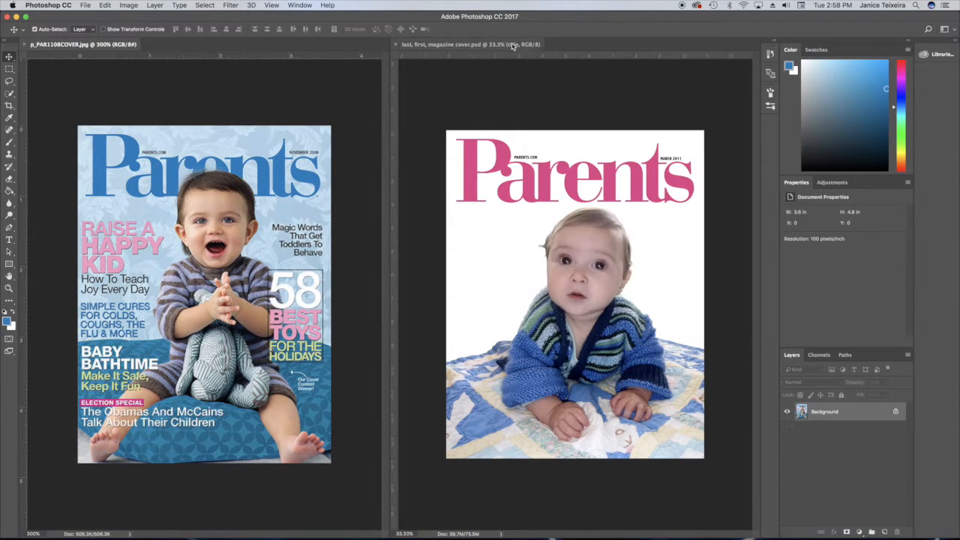
pyautogui.click(513, 46)
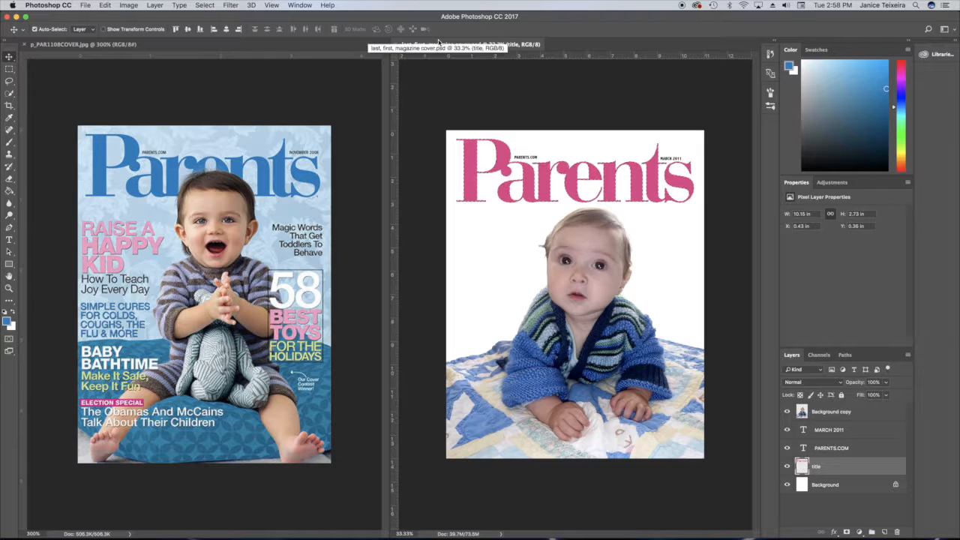
pyautogui.hotkey('alt', 'BackSpace')
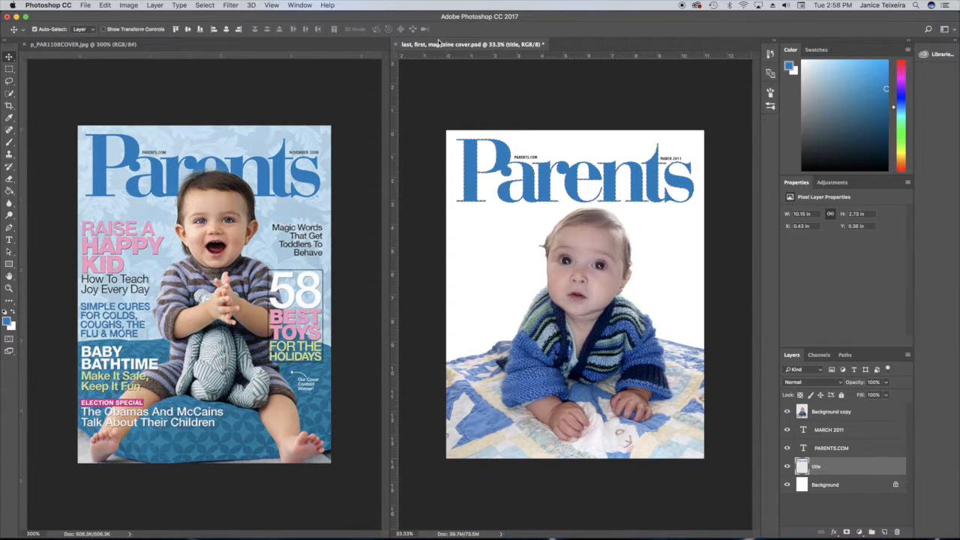
pyautogui.press('super+d')
# Bring the paisley background image from the browser into the magazine cover document as a new layer.
pyautogui.moveTo(41, 534)
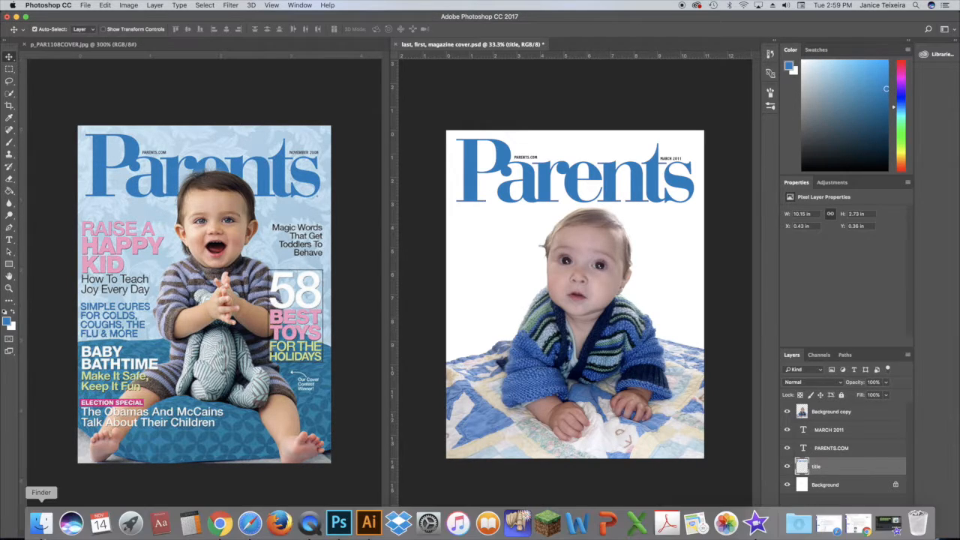
pyautogui.click(220, 521)
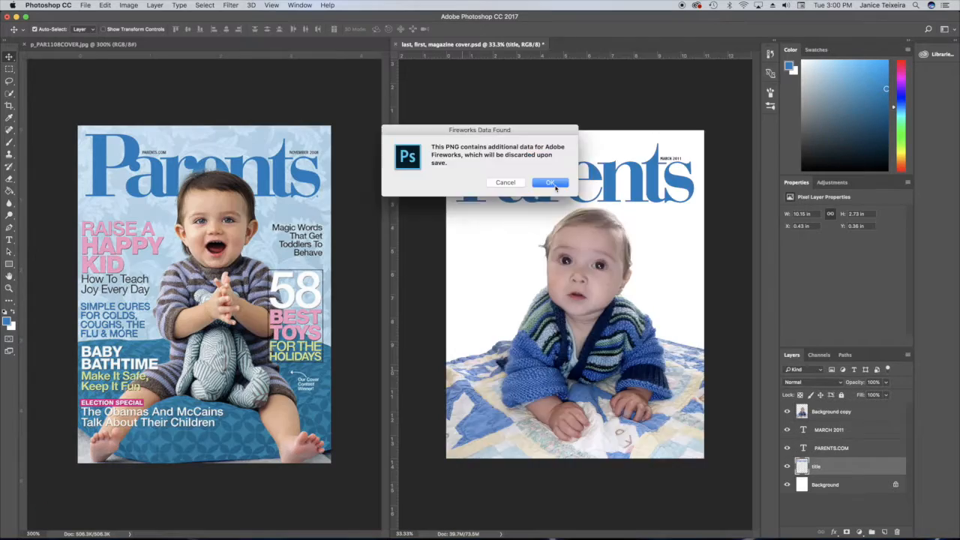
pyautogui.click(550, 183)
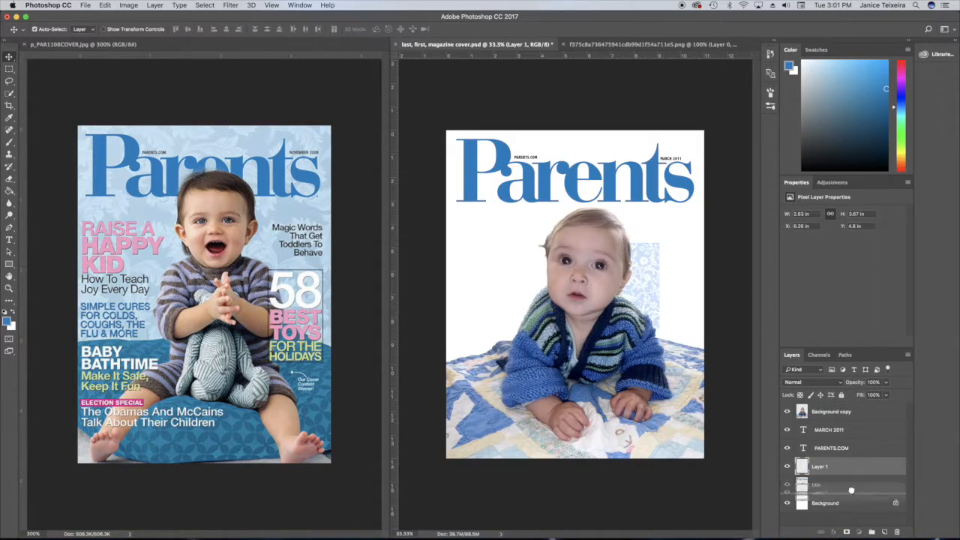
# Rename the new layer to Paisley Background and the Background copy layer to Drake.
pyautogui.doubleClick(818, 484)
pyautogui.write('Paisley Background')
pyautogui.click(908, 495)
pyautogui.doubleClick(831, 412)
pyautogui.write('Drake')
# Scale and position the paisley background with Free Transform so it covers the whole page.
pyautogui.click(841, 486)
pyautogui.press('super+t')
pyautogui.moveTo(659, 243); pyautogui.dragTo(708, 180)
pyautogui.moveTo(673, 237); pyautogui.dragTo(526, 187)
pyautogui.moveTo(557, 276); pyautogui.dragTo(766, 423)
pyautogui.press('Return')
# Lower the Paisley Background layer's opacity to about 62%.
pyautogui.click(886, 383)
pyautogui.moveTo(888, 394); pyautogui.dragTo(870, 398)
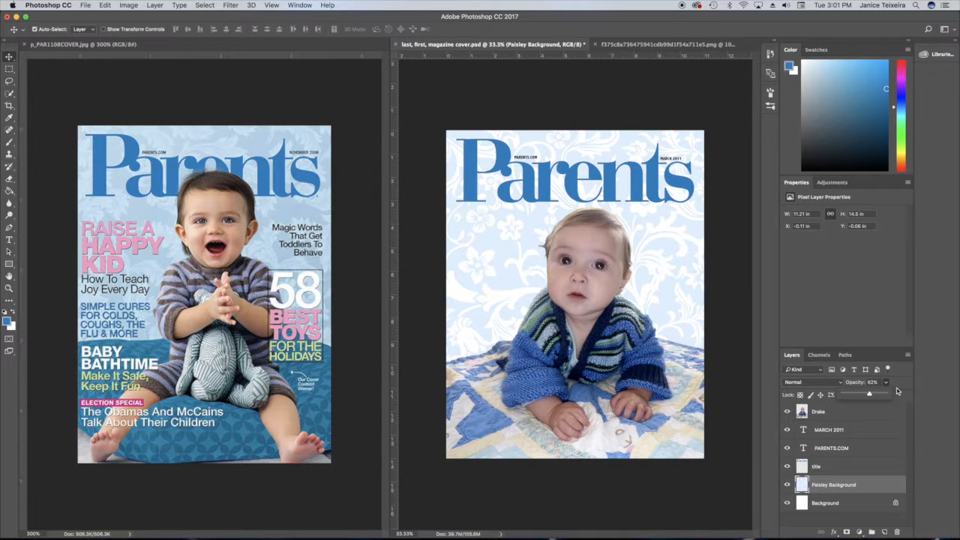
pyautogui.click(903, 387)
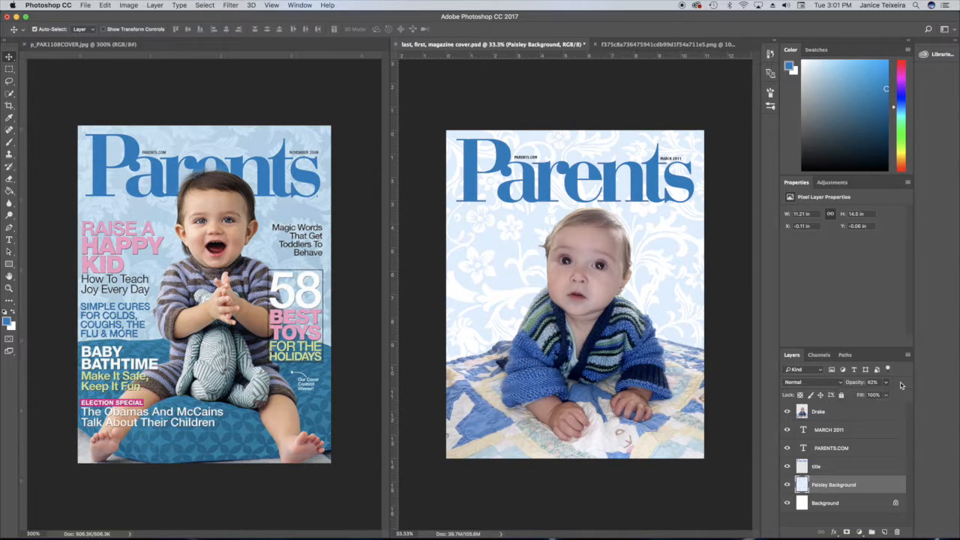
# Select the Drake layer, pick the Type tool, and sample the reference's pink as the text color.
pyautogui.click(858, 414)
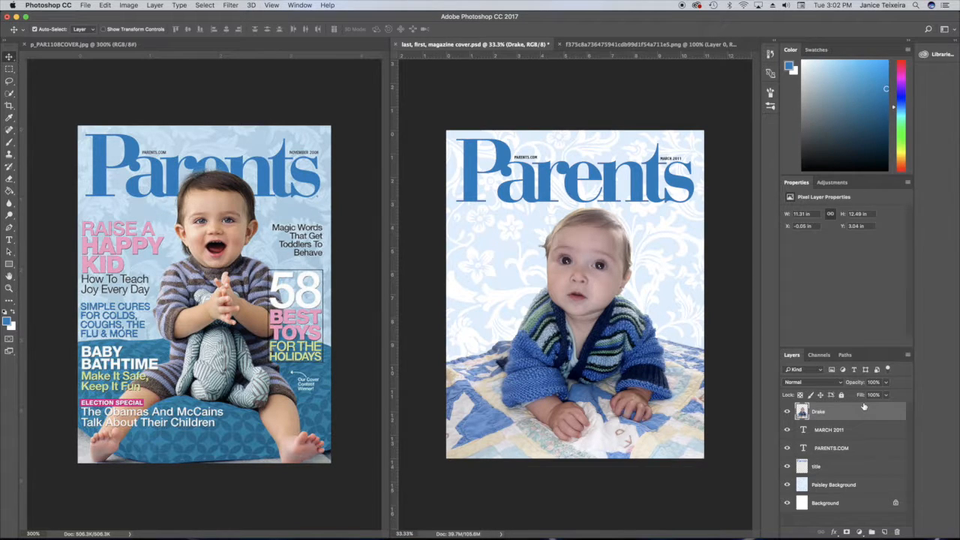
pyautogui.click(8, 240)
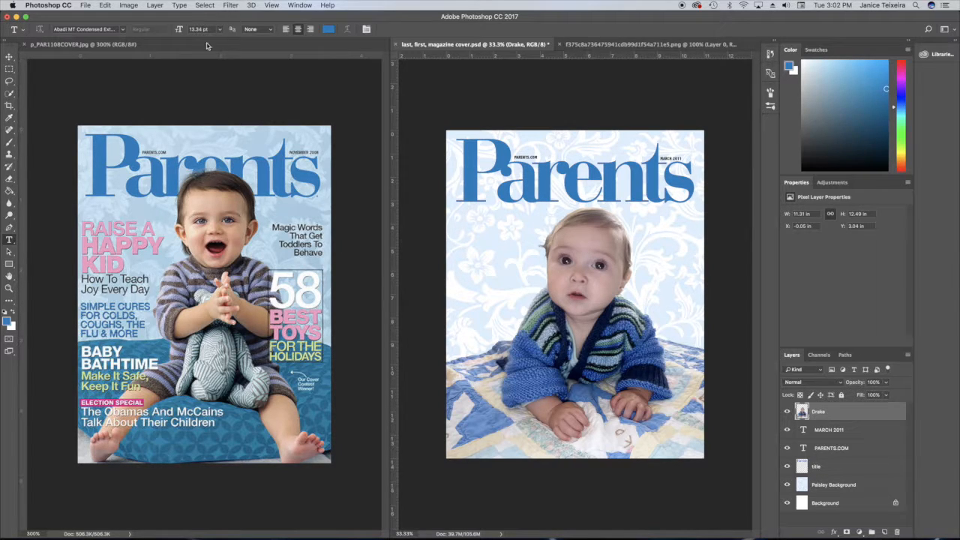
pyautogui.click(328, 28)
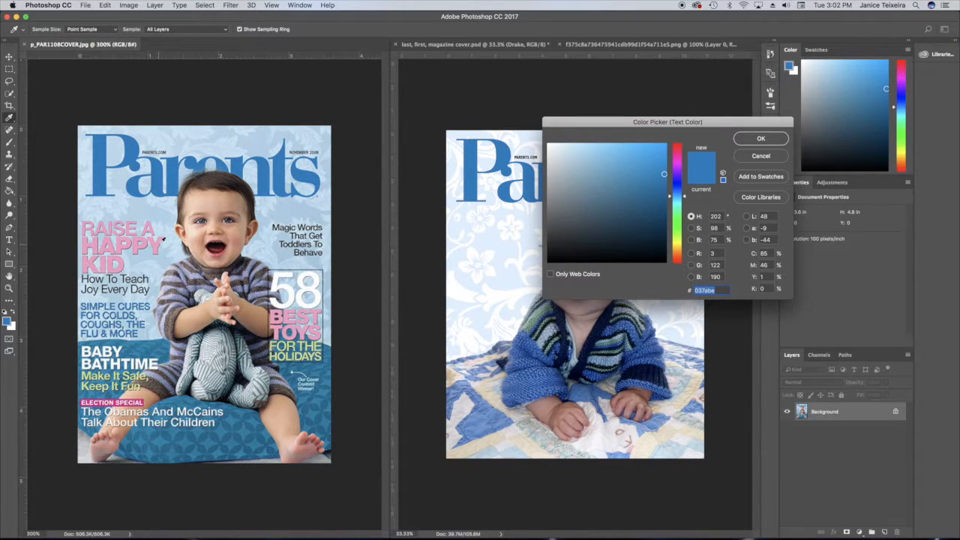
pyautogui.click(164, 239)
pyautogui.click(759, 139)
# Add left-aligned pink text STRONG VALUES below the title on the cover's left side.
pyautogui.click(462, 230)
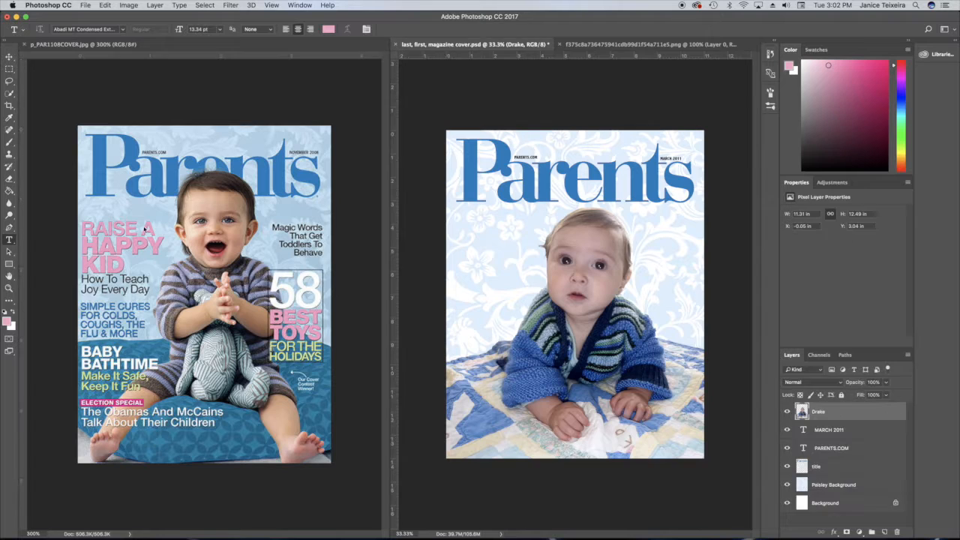
pyautogui.click(460, 223)
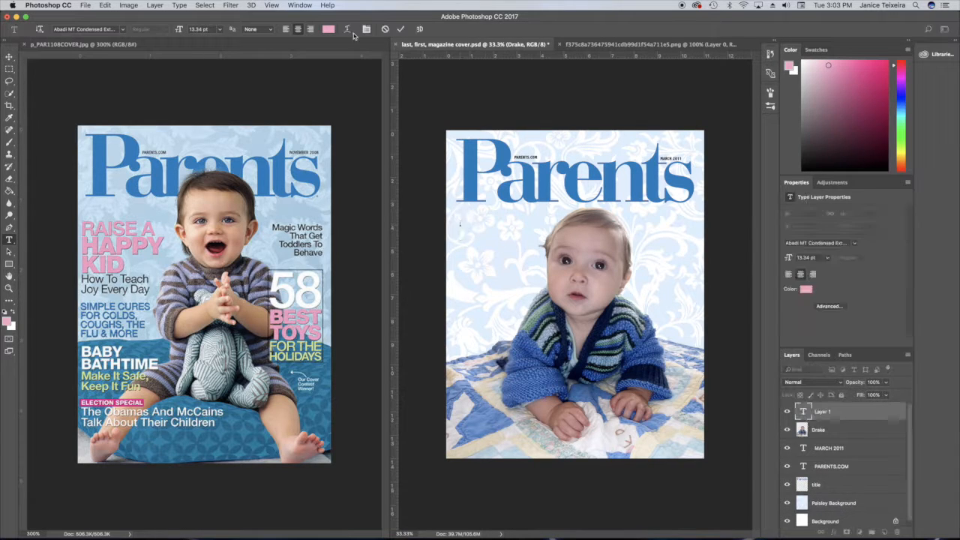
pyautogui.click(286, 30)
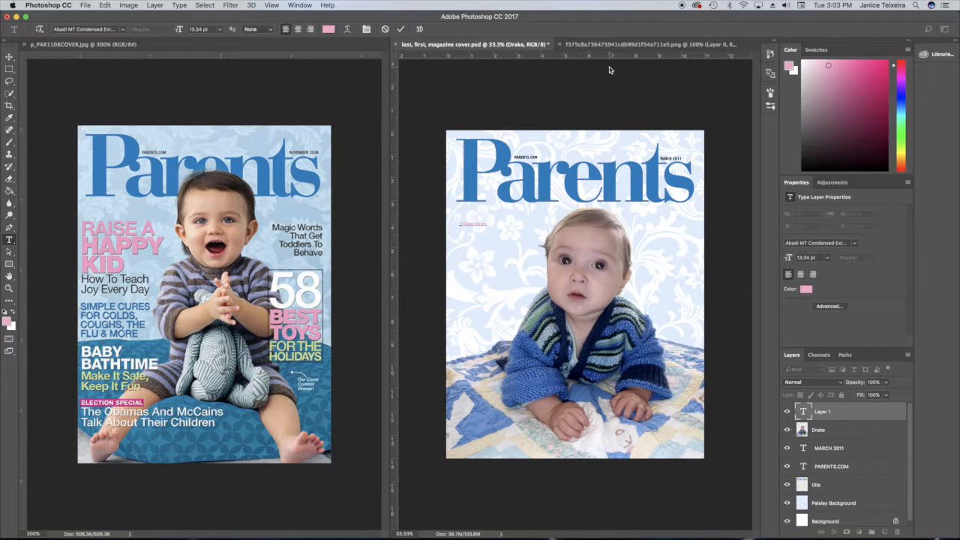
pyautogui.click(400, 29)
# Enlarge the STRONG VALUES text with Free Transform.
pyautogui.hotkey('ctrl', 't')
pyautogui.moveTo(488, 226); pyautogui.dragTo(514, 228)
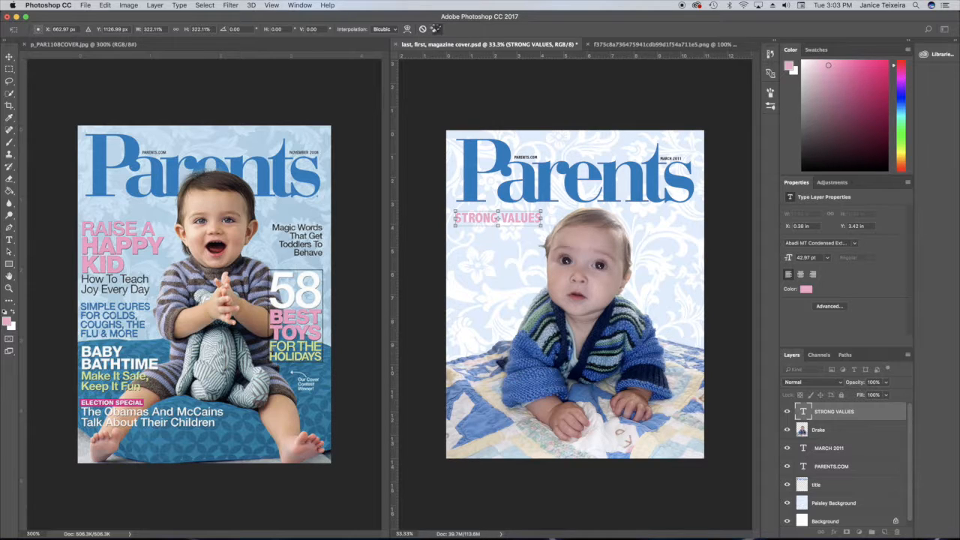
pyautogui.click(437, 29)
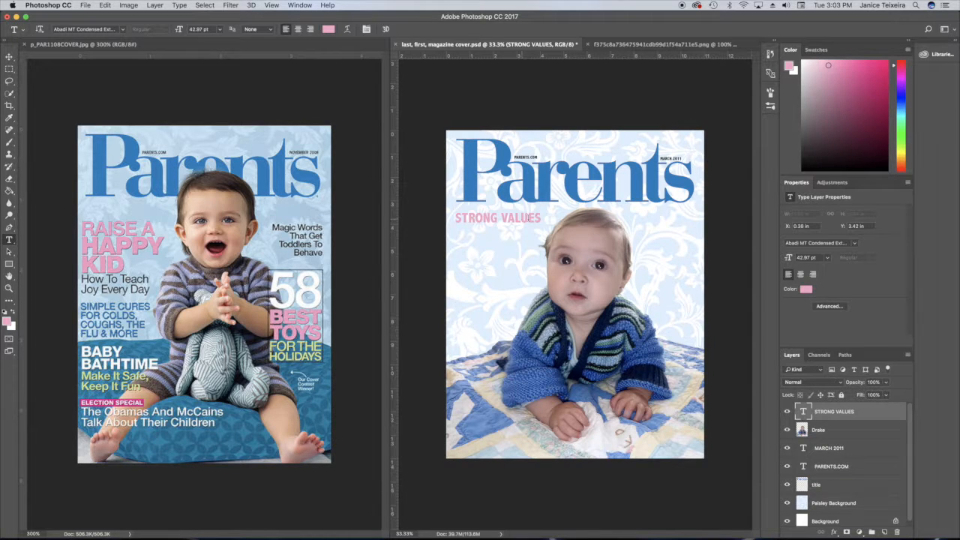
# Add the lines "The Moral Lessons Children Need for Academic Success" below STRONG VALUES.
pyautogui.click(540, 218)
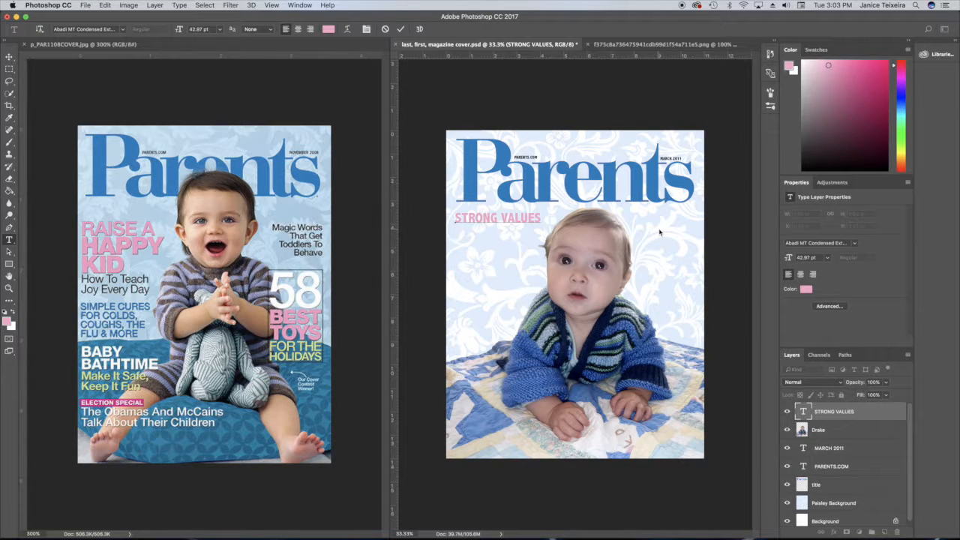
pyautogui.write('The Moral Lessons Children Need for Academic Success')
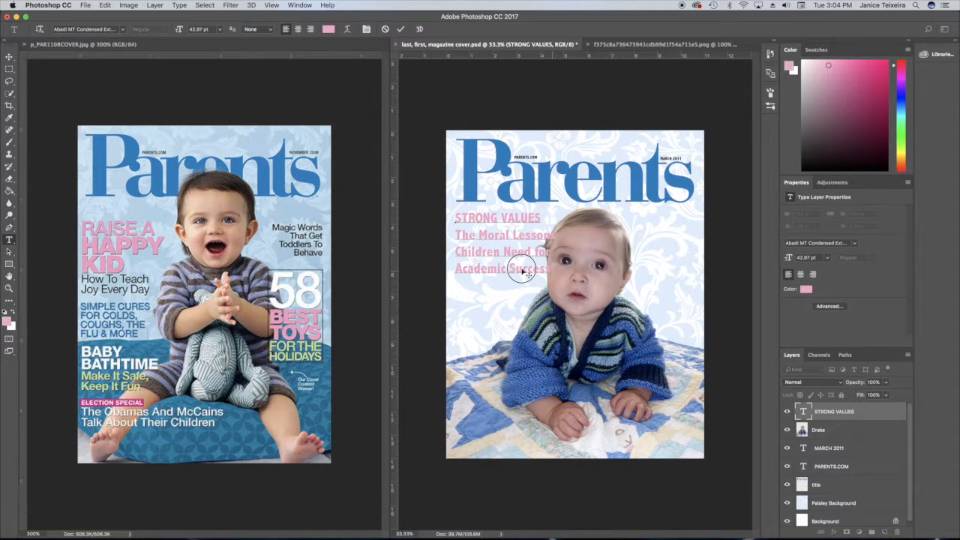
# Set the three subtitle lines to 36 pt and commit the text.
pyautogui.moveTo(528, 275); pyautogui.dragTo(455, 234)
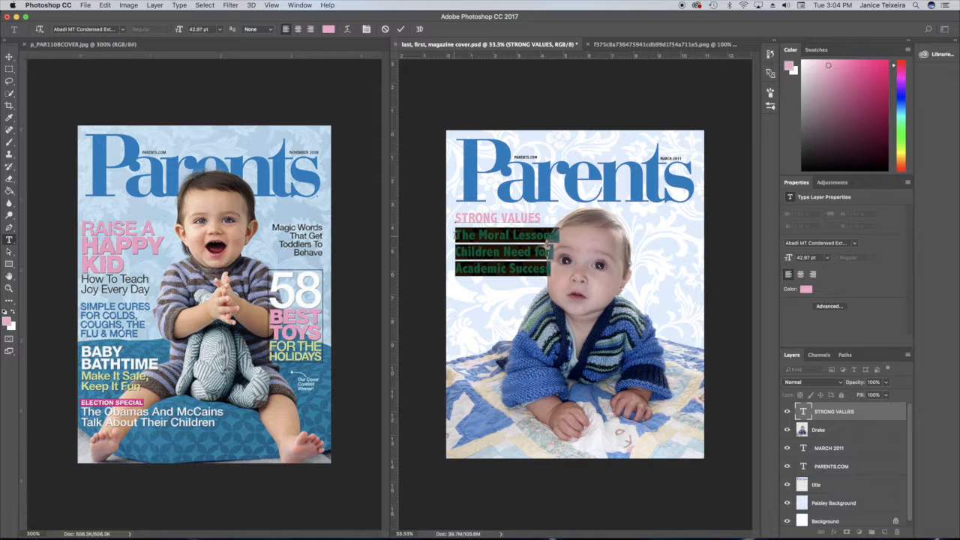
pyautogui.click(219, 29)
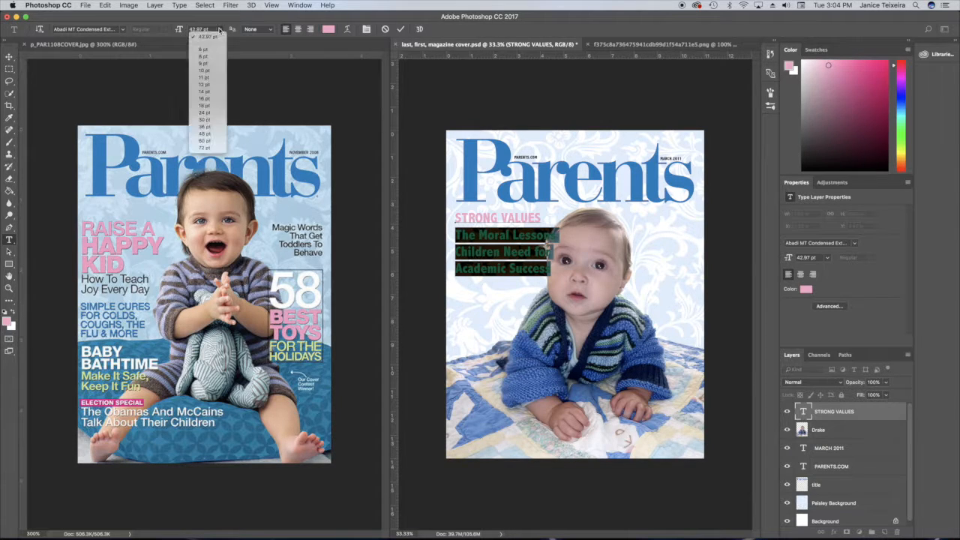
pyautogui.click(213, 127)
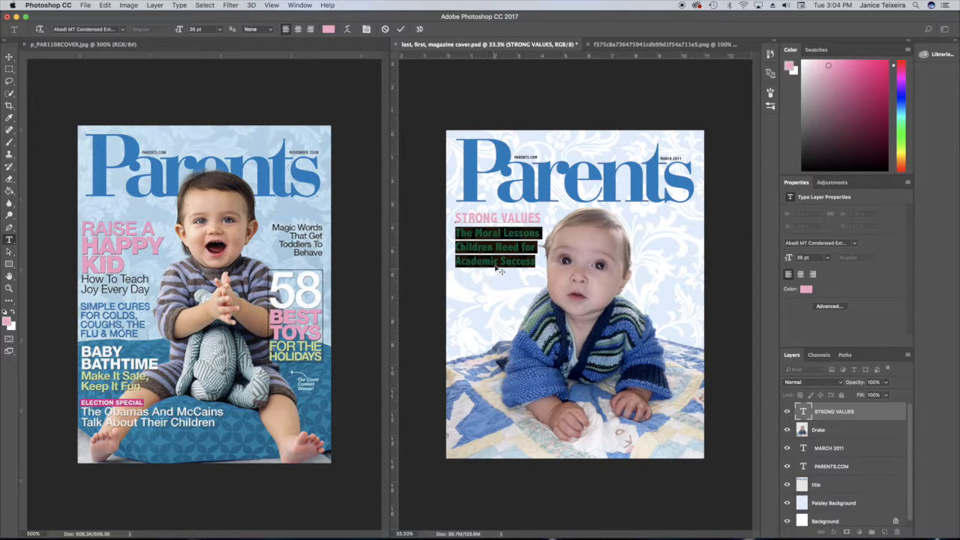
pyautogui.click(400, 28)
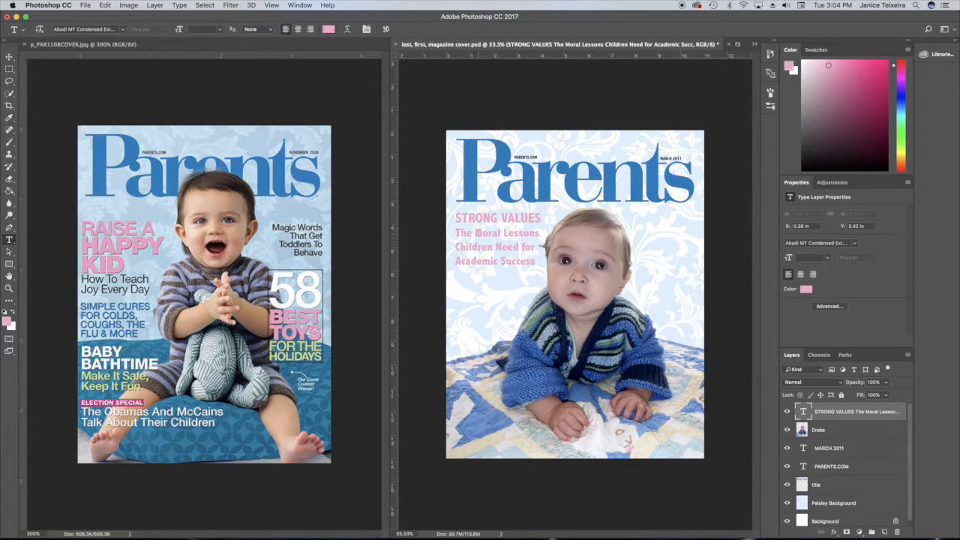
# Set the leading of the four pink cover lines to 36 pt and commit the text.
pyautogui.moveTo(535, 261); pyautogui.dragTo(439, 214)
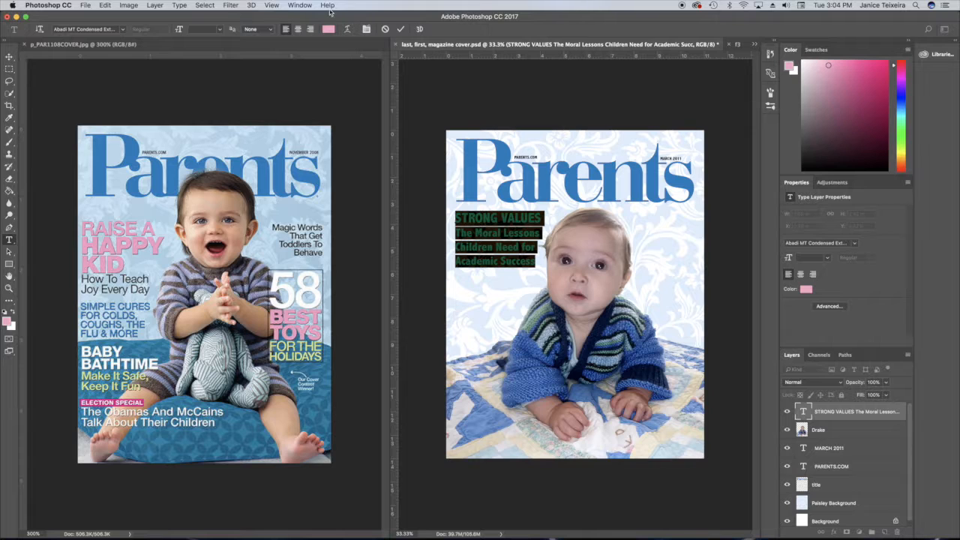
pyautogui.click(302, 6)
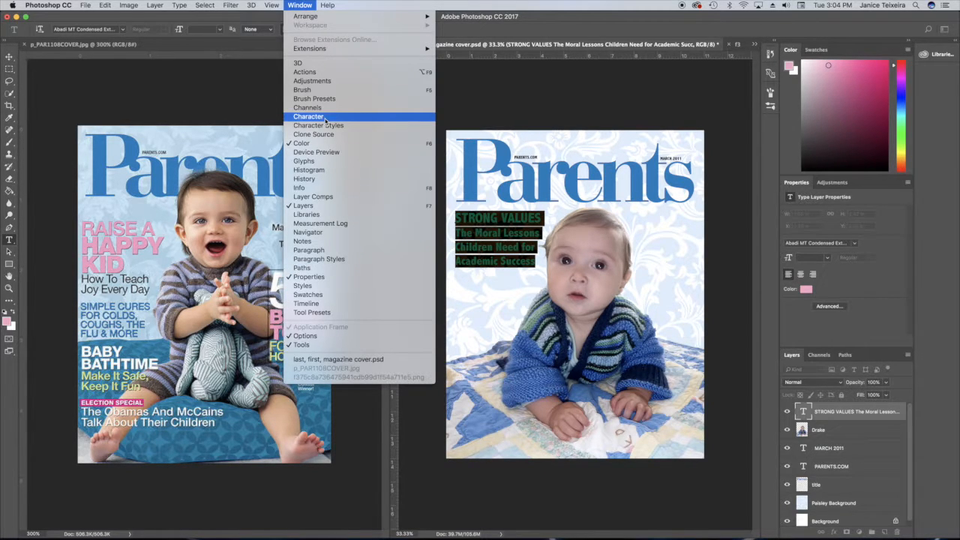
pyautogui.click(301, 117)
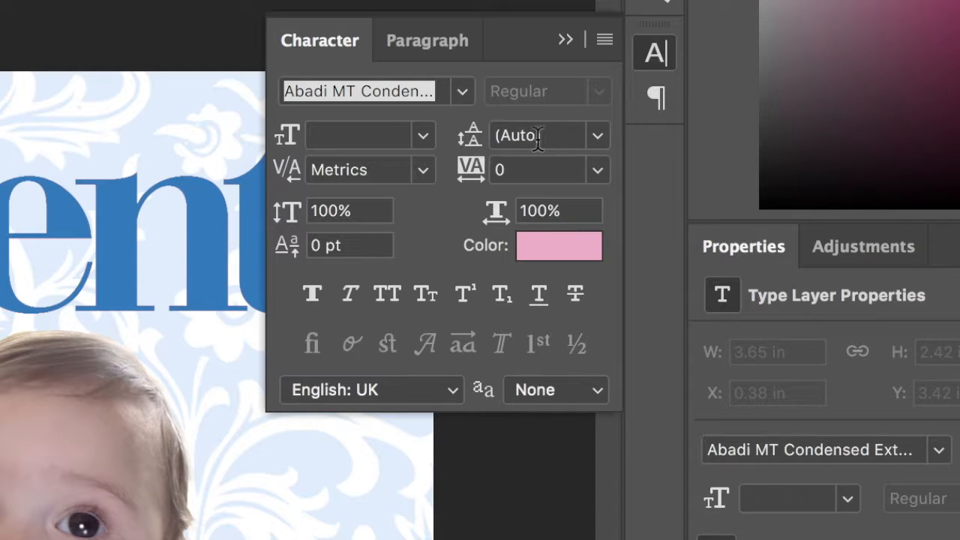
pyautogui.click(597, 137)
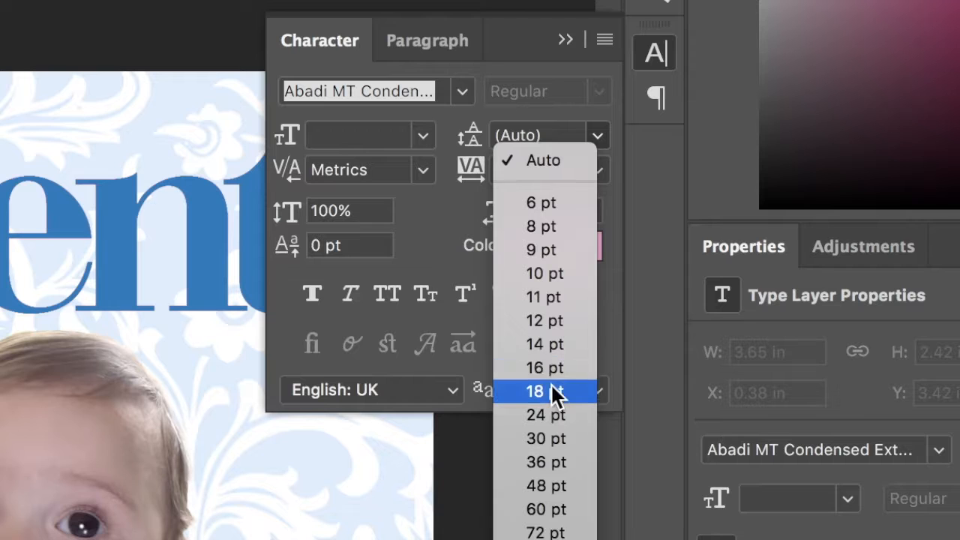
pyautogui.click(550, 390)
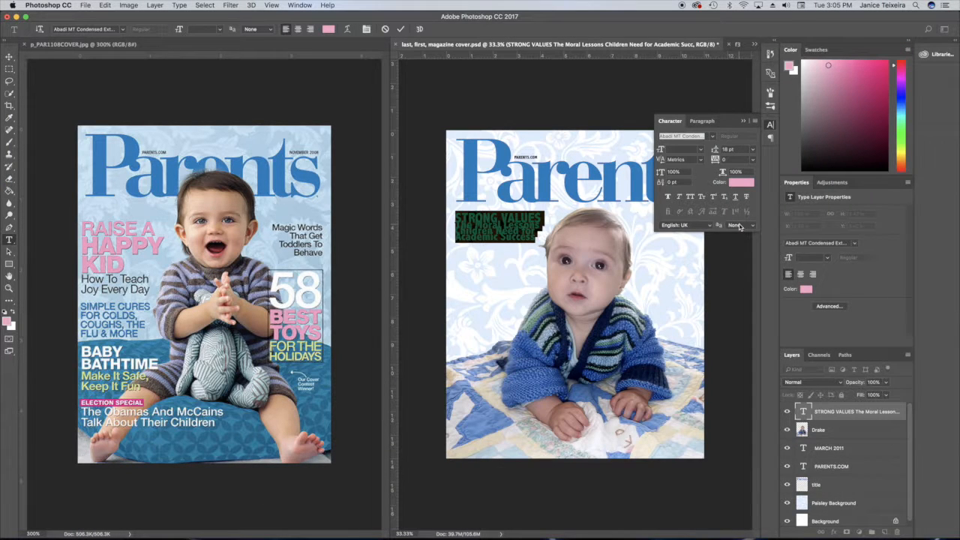
pyautogui.click(753, 151)
pyautogui.click(734, 231)
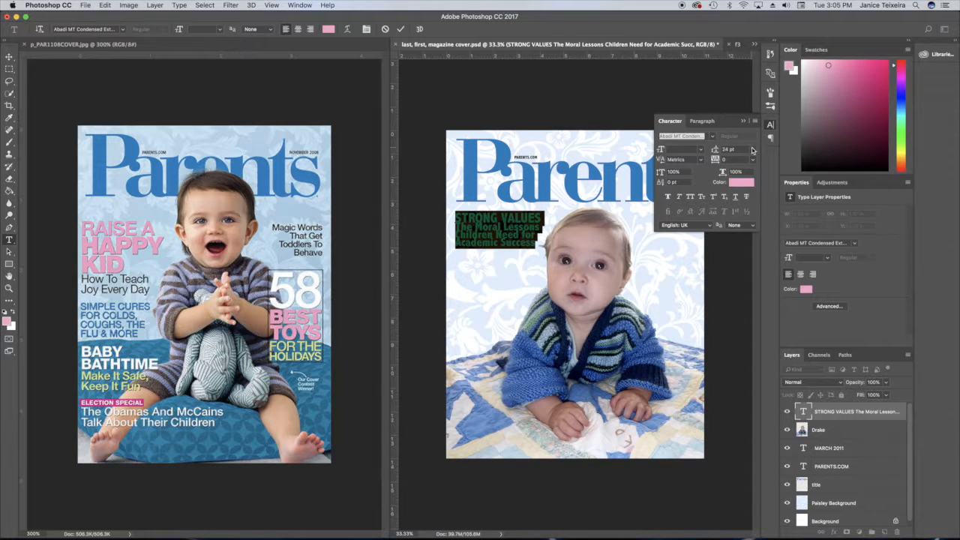
pyautogui.click(753, 150)
pyautogui.click(741, 240)
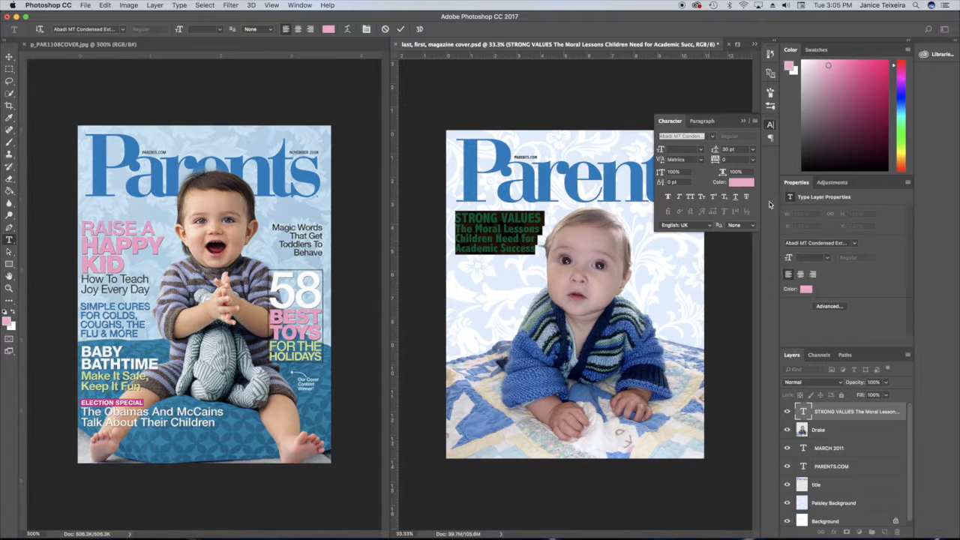
pyautogui.click(752, 150)
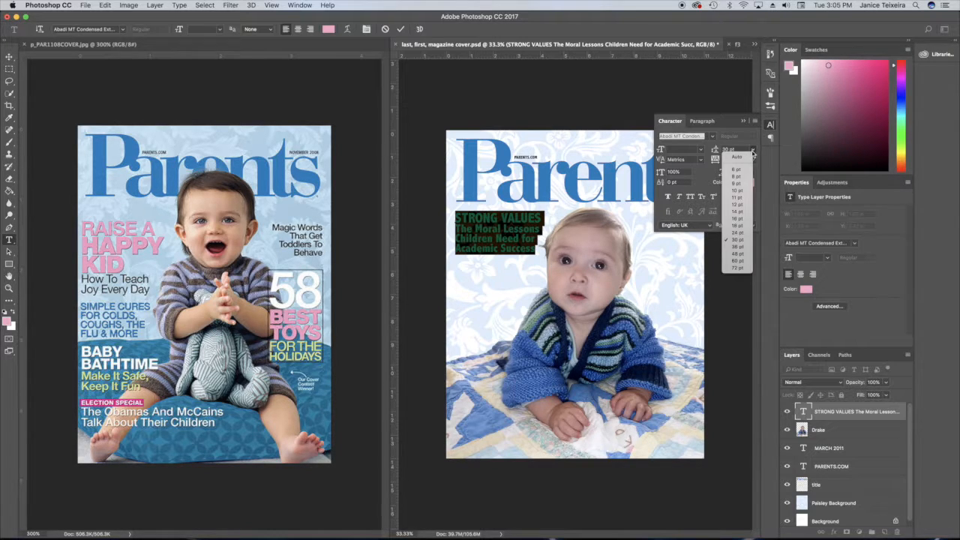
pyautogui.click(737, 247)
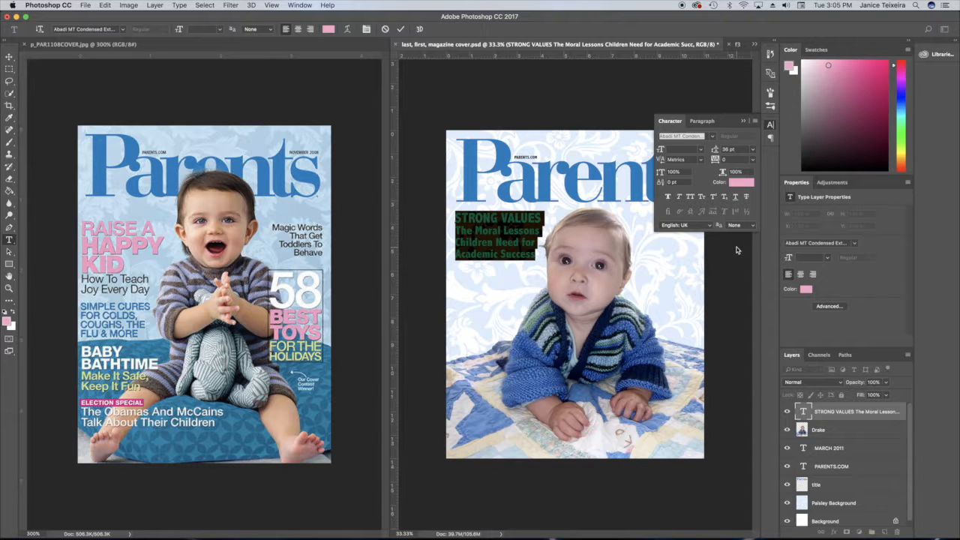
pyautogui.click(743, 121)
pyautogui.click(600, 98)
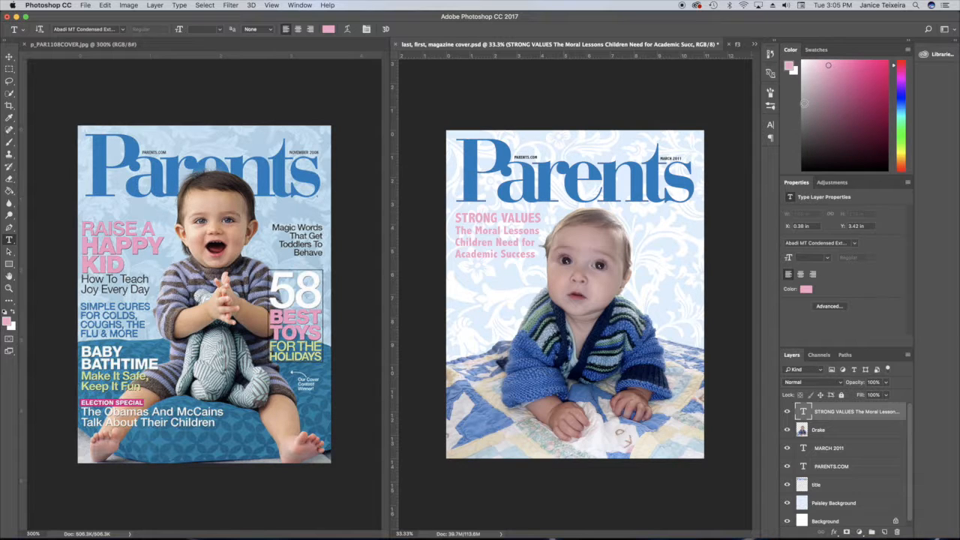
pyautogui.press('super+z')
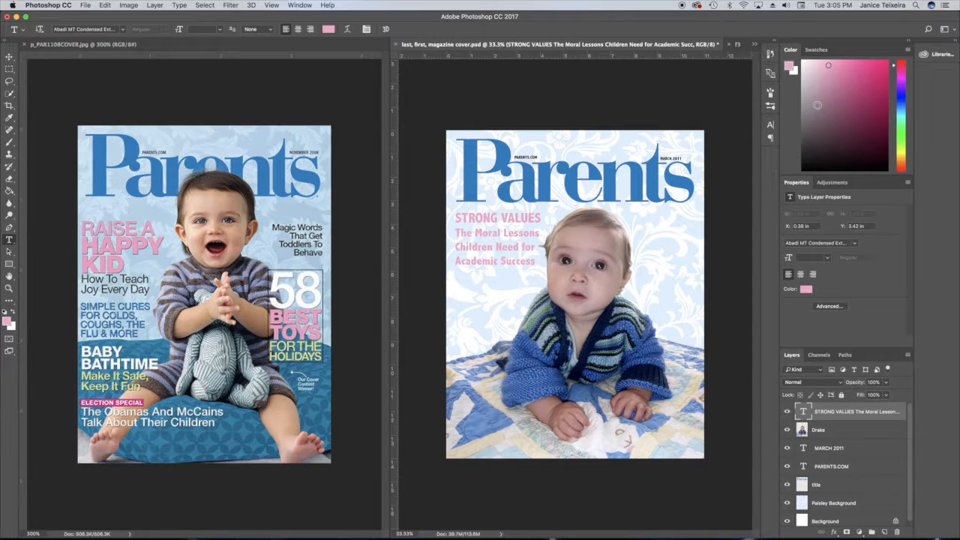
pyautogui.press('super+z')
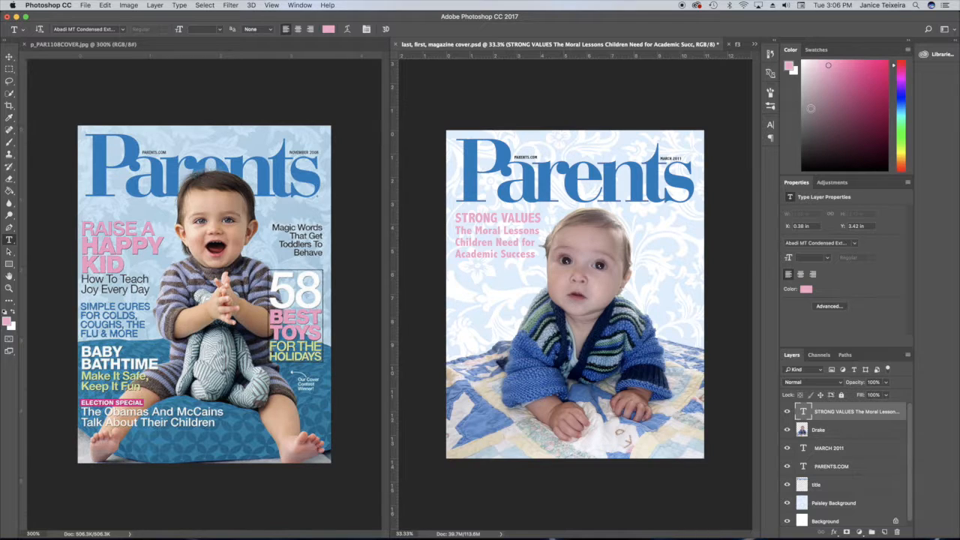
# Add black Arial text "Why Babies Smile in Their Sleep" on two lines below the pink cover lines.
pyautogui.click(460, 282)
pyautogui.click(332, 29)
pyautogui.click(666, 264)
pyautogui.click(760, 139)
pyautogui.click(124, 30)
pyautogui.click(105, 80)
pyautogui.write('Easy, Parties, Inside air Sleep')
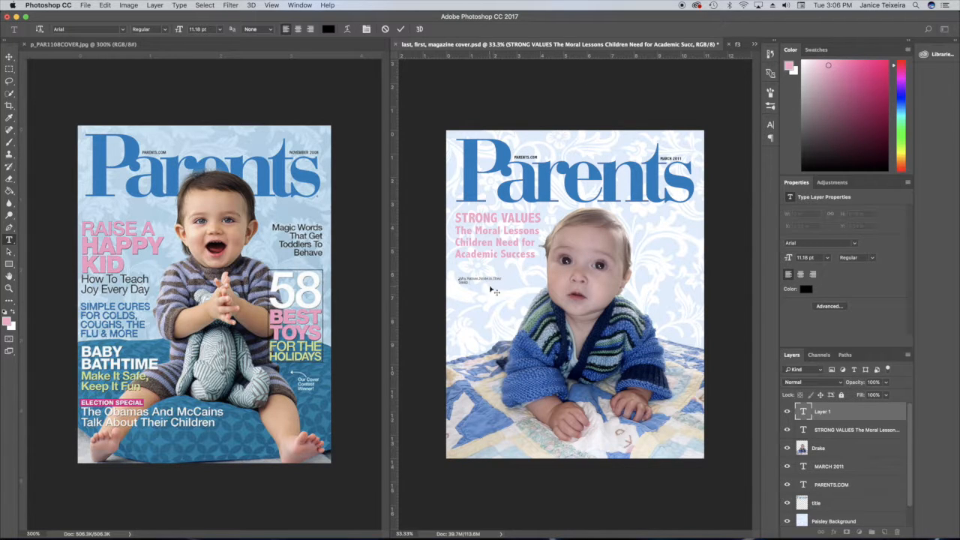
pyautogui.click(489, 279)
pyautogui.press('Return')
pyautogui.click(459, 286)
pyautogui.press('BackSpace')
# Enlarge and position the Why Babies Smile text with Free Transform.
pyautogui.click(401, 30)
pyautogui.press('super+t')
pyautogui.moveTo(489, 285); pyautogui.dragTo(535, 302)
pyautogui.moveTo(507, 268); pyautogui.dragTo(507, 265)
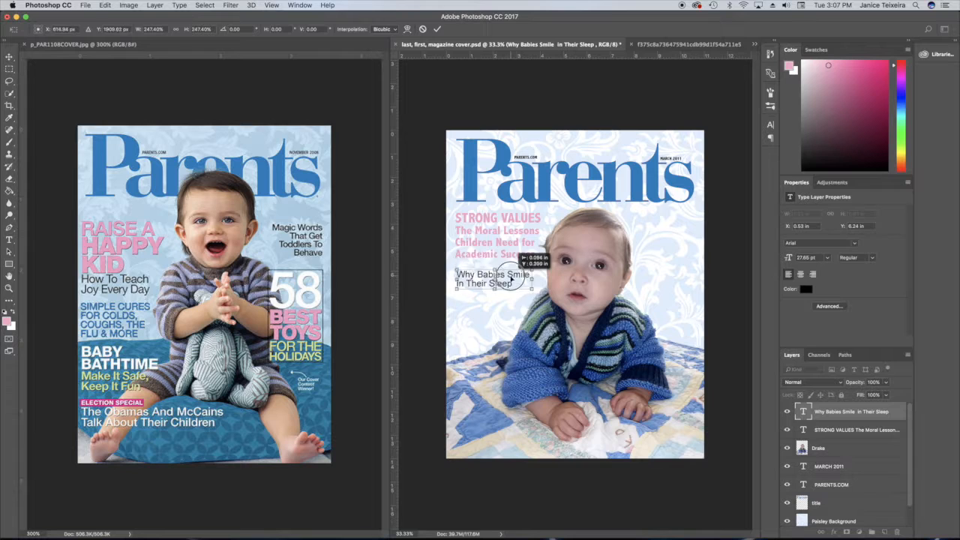
pyautogui.press('Return')
# Nudge the Why Babies Smile text slightly with Free Transform and commit.
pyautogui.click(271, 5)
pyautogui.moveTo(292, 168)
pyautogui.click(758, 287)
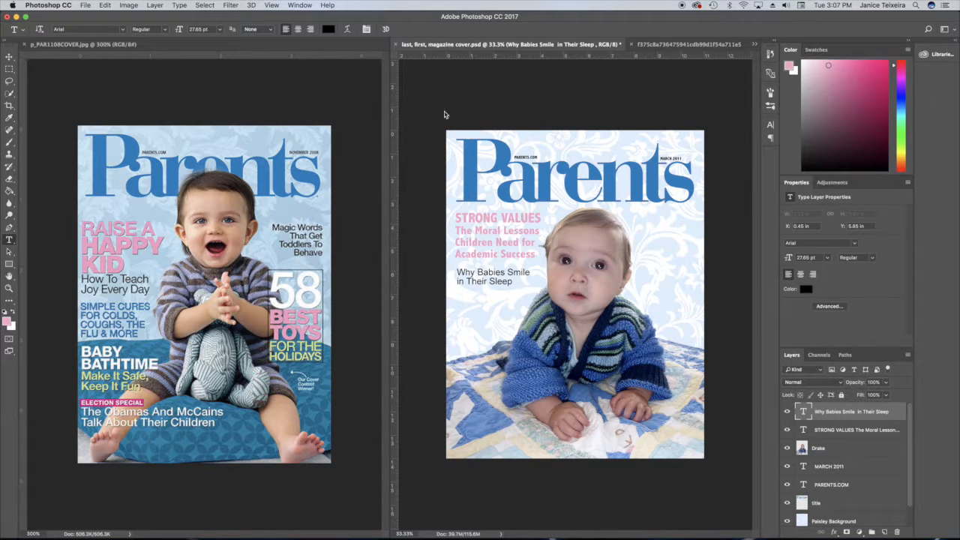
pyautogui.press('super+t')
pyautogui.moveTo(496, 280); pyautogui.dragTo(495, 281)
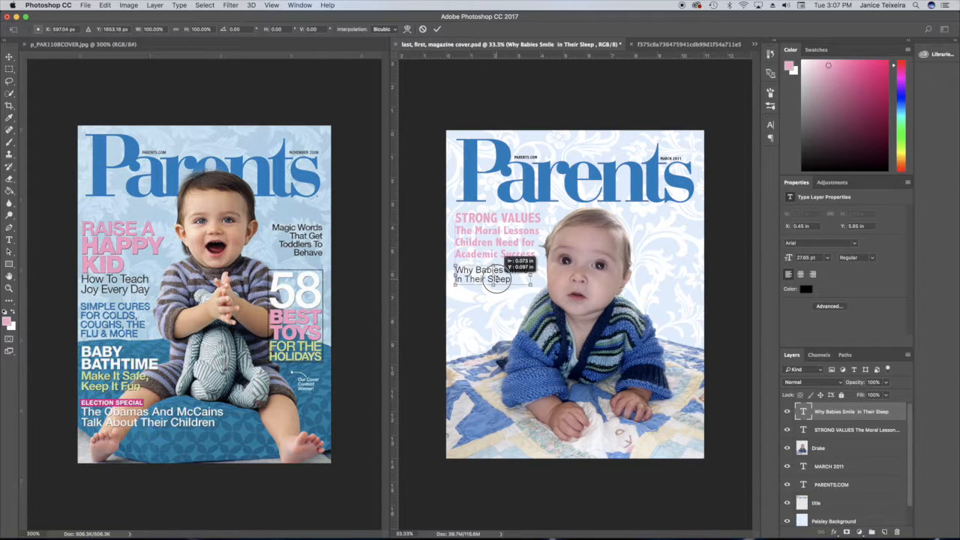
pyautogui.moveTo(495, 282); pyautogui.dragTo(497, 280)
pyautogui.click(438, 28)
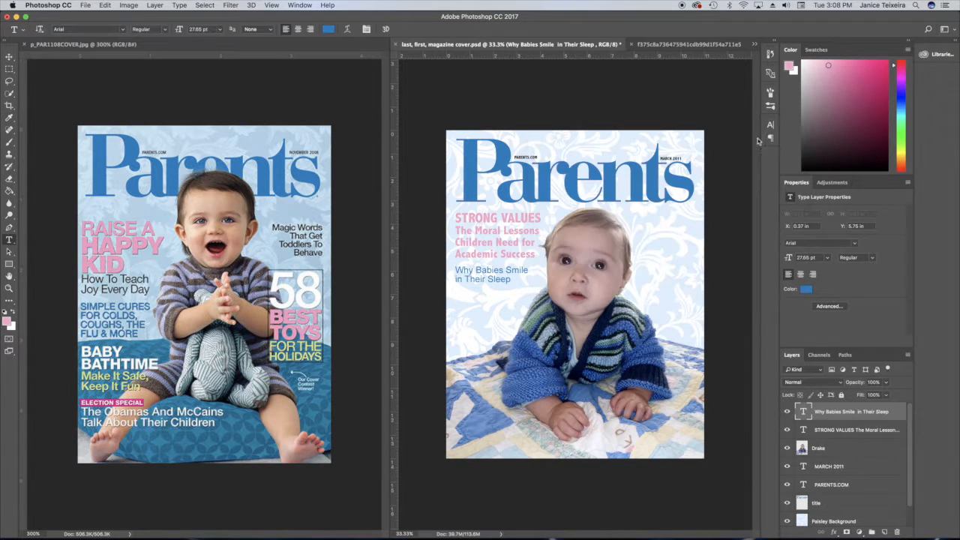
# Sample the title blue as text color and add Abadi MT Condensed text "PET NEWS DACHSHUND SAVES BABY FROM FELINE INTTIRDER!" below.
pyautogui.hotkey('alt', '[')
pyautogui.hotkey('alt', '[')
pyautogui.click(328, 29)
pyautogui.click(476, 173)
pyautogui.click(755, 138)
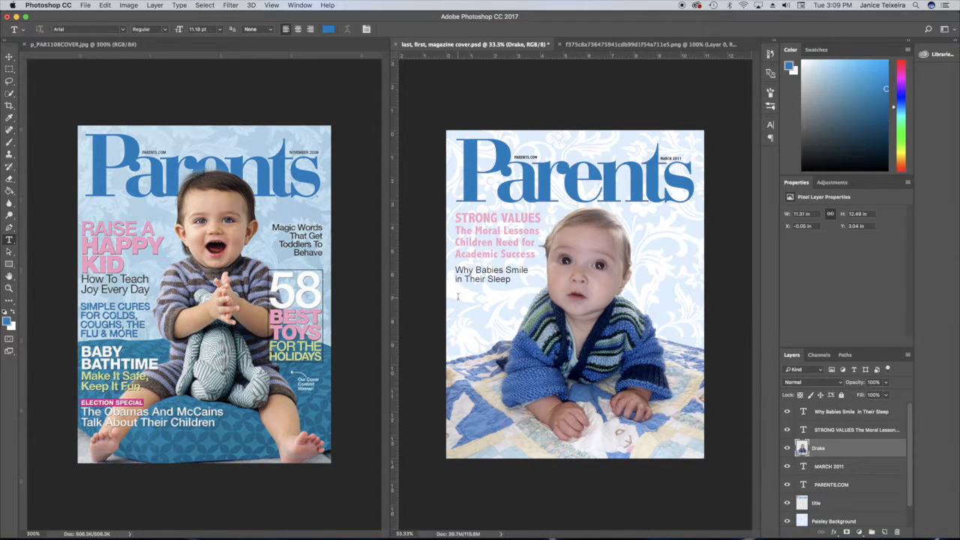
pyautogui.click(458, 298)
pyautogui.click(123, 29)
pyautogui.click(127, 69)
pyautogui.write('GET BETT')
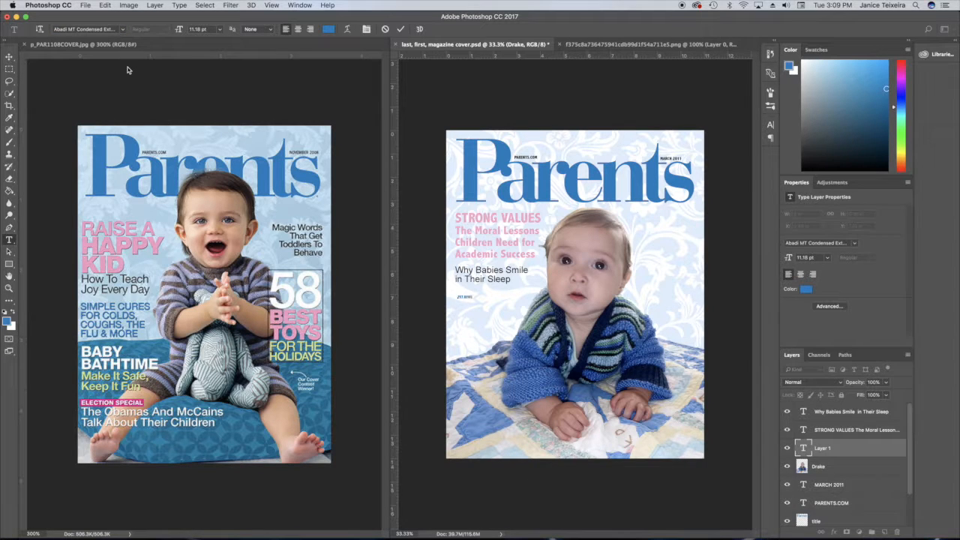
pyautogui.press('Return')
pyautogui.write('BALANCED')
pyautogui.write('VES')
pyautogui.press('Return')
pyautogui.write('FAST FOOD')
pyautogui.write('TIRDER!')
# Reposition the PET NEWS text block with Free Transform under the Why Babies Smile lines.
pyautogui.click(401, 30)
pyautogui.press('super+t')
pyautogui.moveTo(484, 310)
pyautogui.mouseDown()
pyautogui.moveTo(537, 338)
pyautogui.moveTo(510, 309)
pyautogui.moveTo(480, 300)
pyautogui.mouseUp()
pyautogui.click(437, 30)
pyautogui.press('super+t')
pyautogui.press('Return')
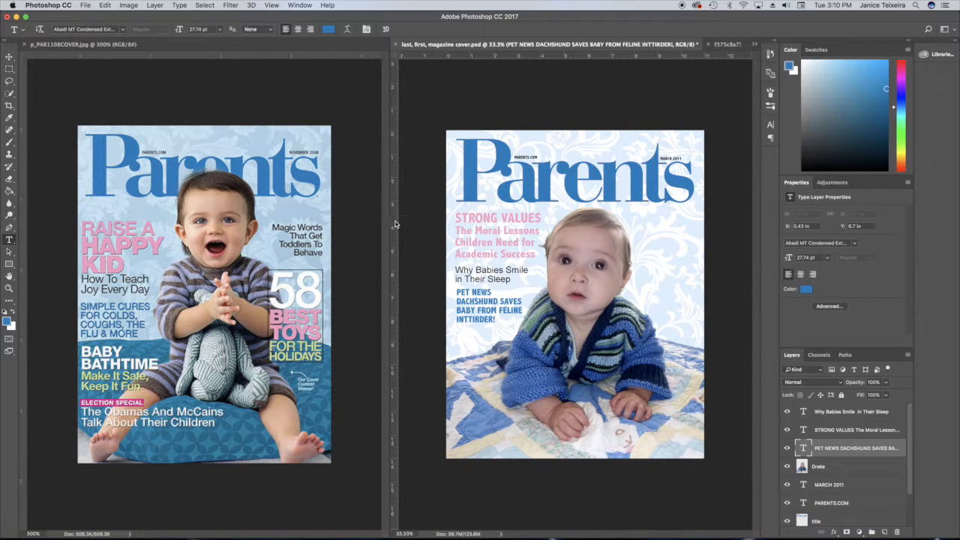
# Align the PET NEWS text's left edge to a temporary vertical guide, then remove the guide.
pyautogui.moveTo(397, 216); pyautogui.dragTo(455, 259)
pyautogui.press('super+t')
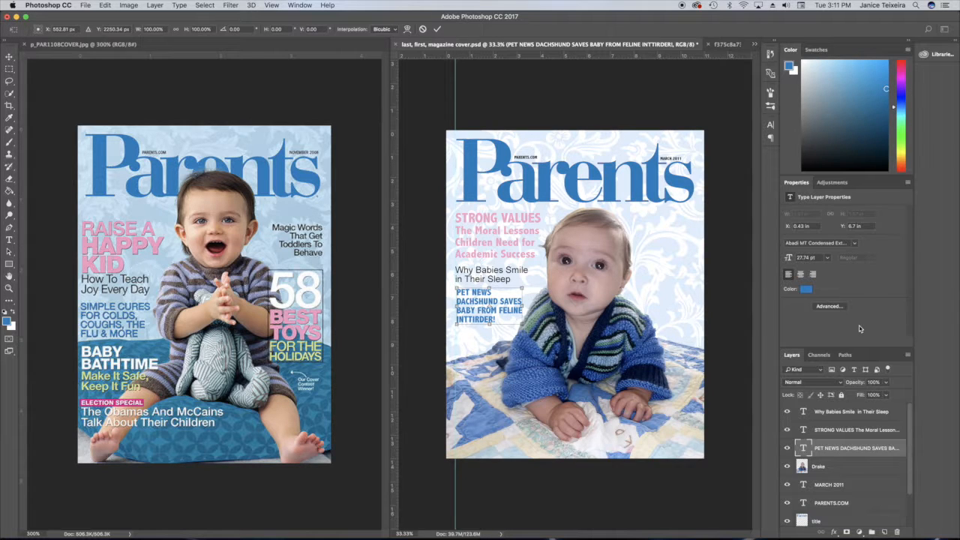
pyautogui.press('Left')
pyautogui.press('Left')
pyautogui.press('Left')
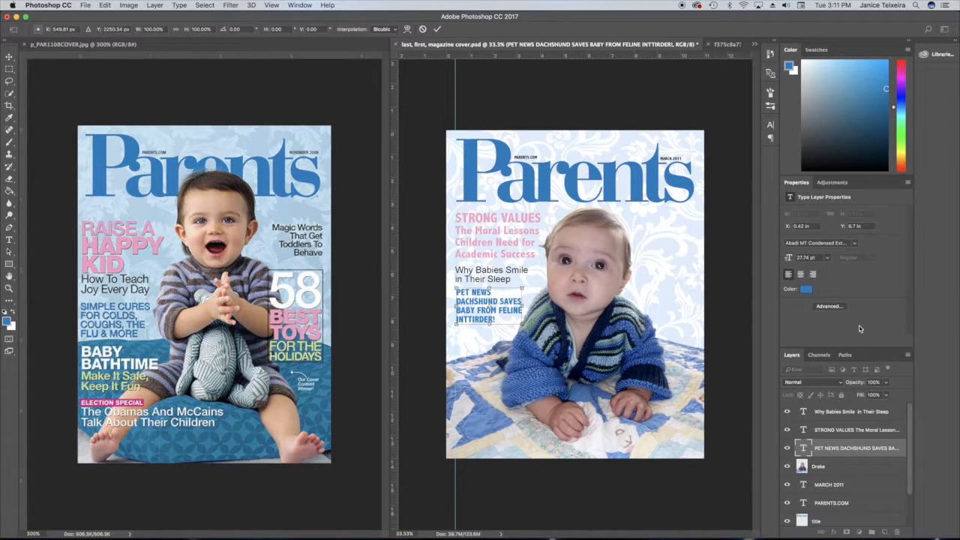
pyautogui.click(438, 30)
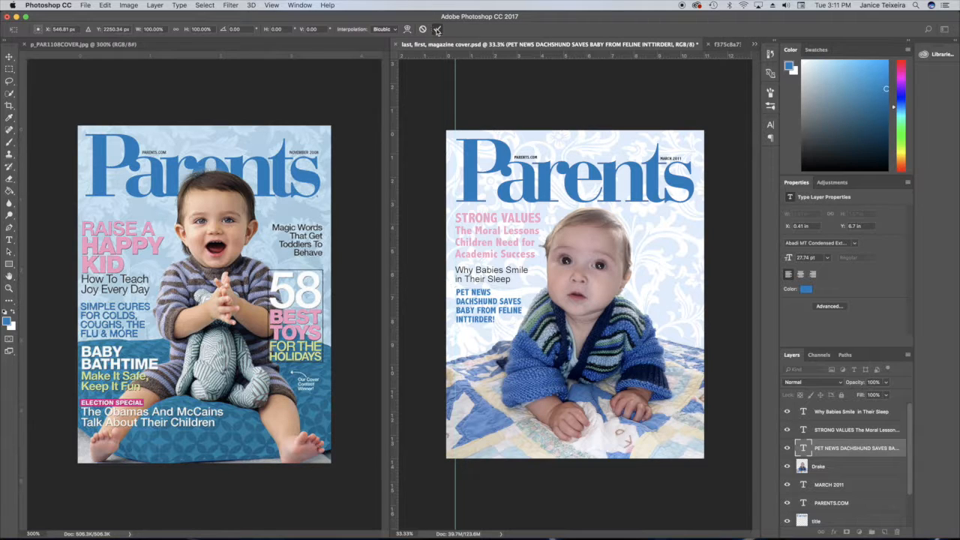
pyautogui.click(9, 58)
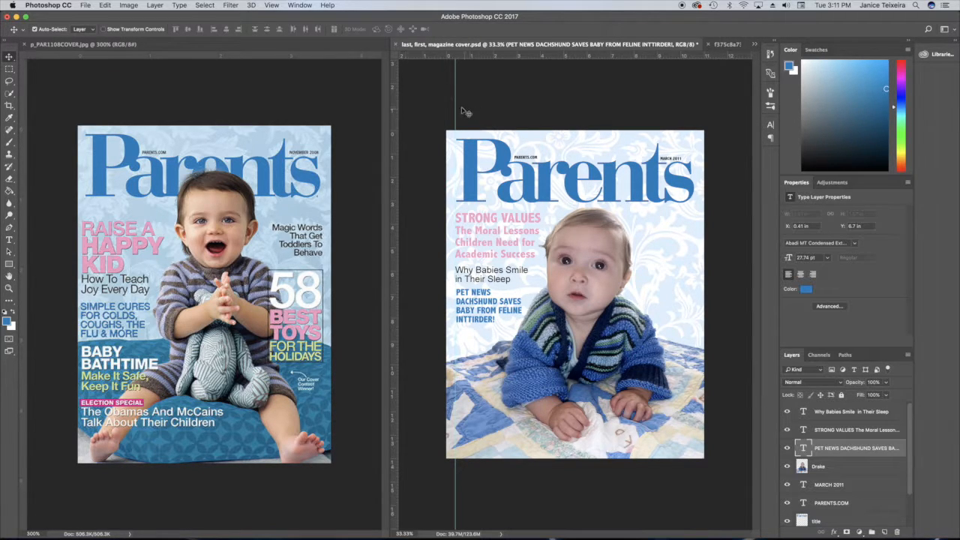
pyautogui.moveTo(456, 108); pyautogui.dragTo(393, 113)
# Sample the reference cover's pink and add text "How To Raise A HAPPYECHILD" near the cover's lower left.
pyautogui.click(844, 466)
pyautogui.click(9, 240)
pyautogui.click(328, 29)
pyautogui.click(127, 246)
pyautogui.click(754, 140)
pyautogui.click(486, 410)
pyautogui.click(220, 29)
pyautogui.click(207, 121)
pyautogui.write('Ha')
pyautogui.write('w to Raise A')
pyautogui.write('HAPPYECHILD')
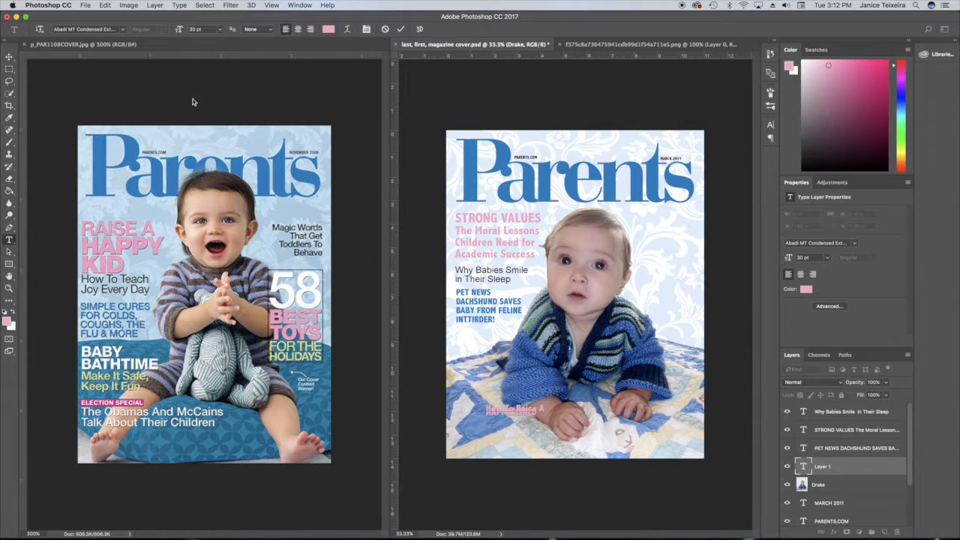
# Set the leading of the How To Raise A HAPPYECHILD text to Auto and commit it.
pyautogui.moveTo(538, 412); pyautogui.dragTo(470, 400)
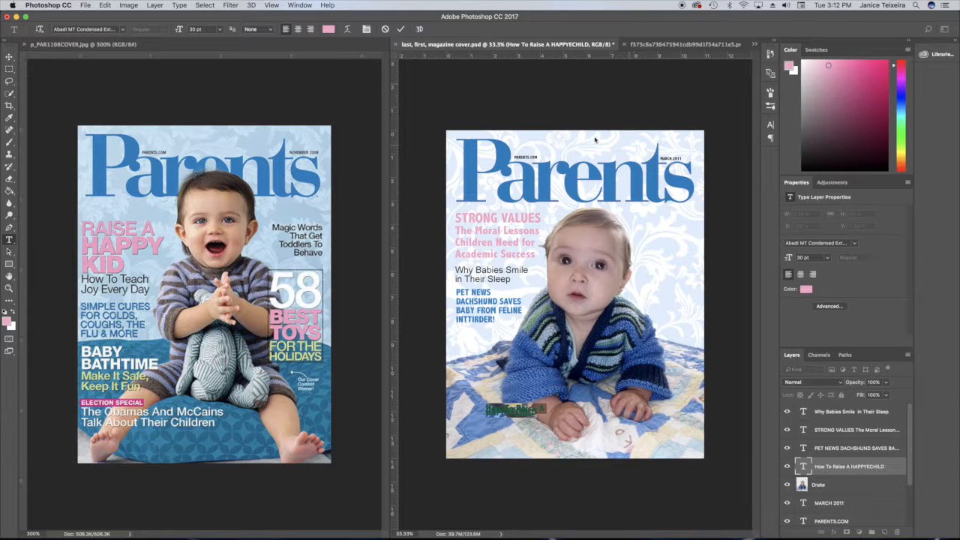
pyautogui.click(298, 6)
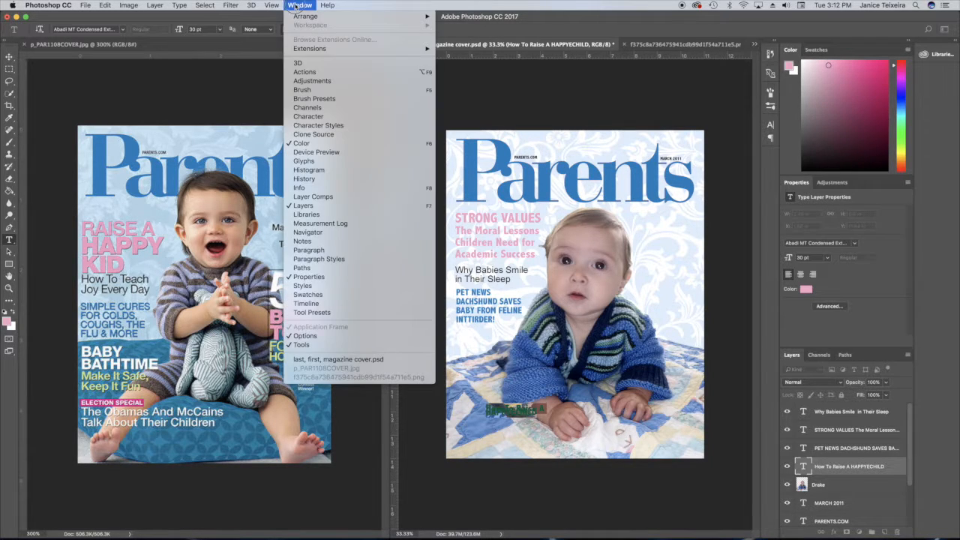
pyautogui.click(298, 6)
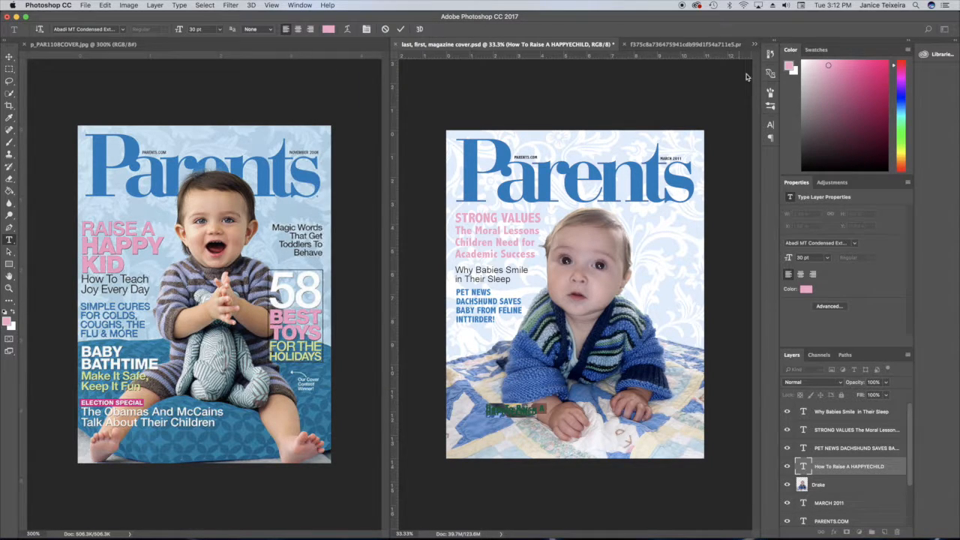
pyautogui.click(770, 126)
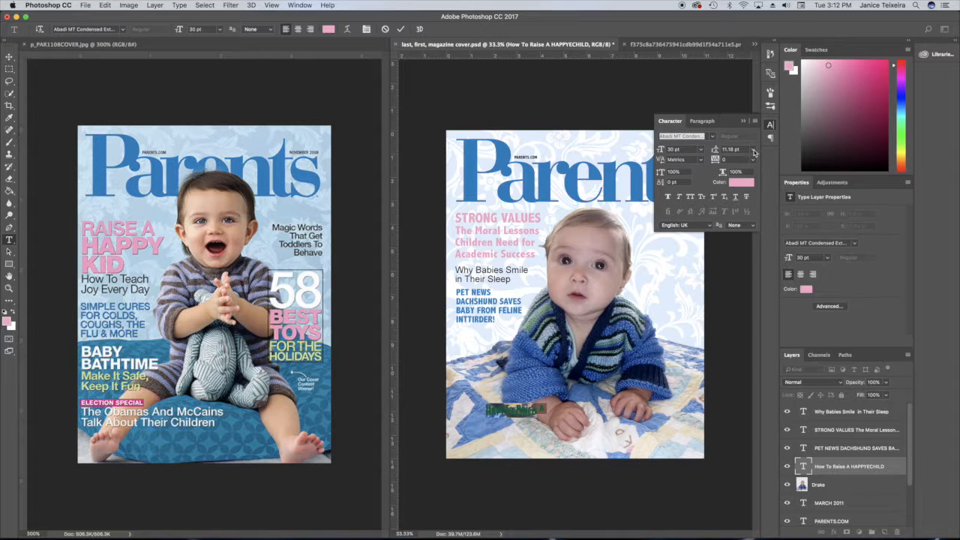
pyautogui.click(752, 149)
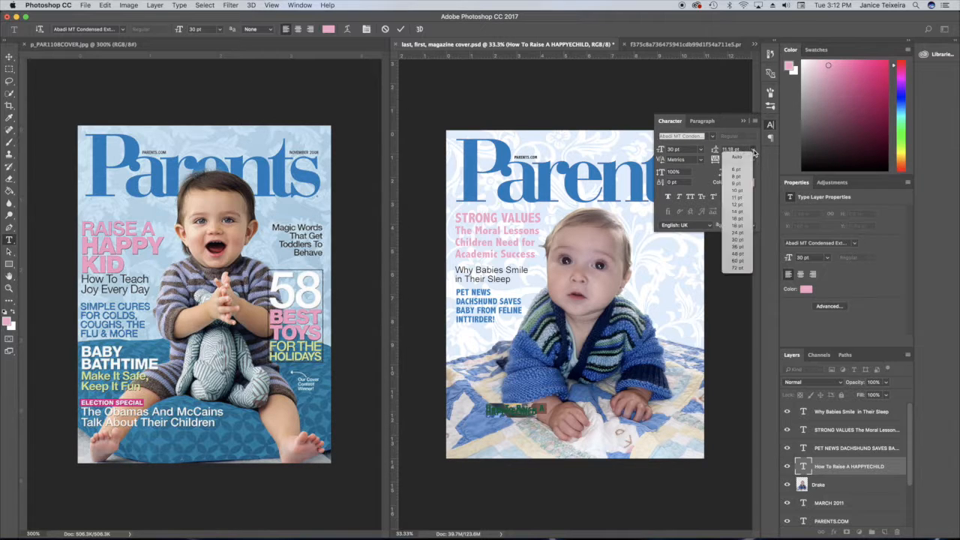
pyautogui.click(747, 255)
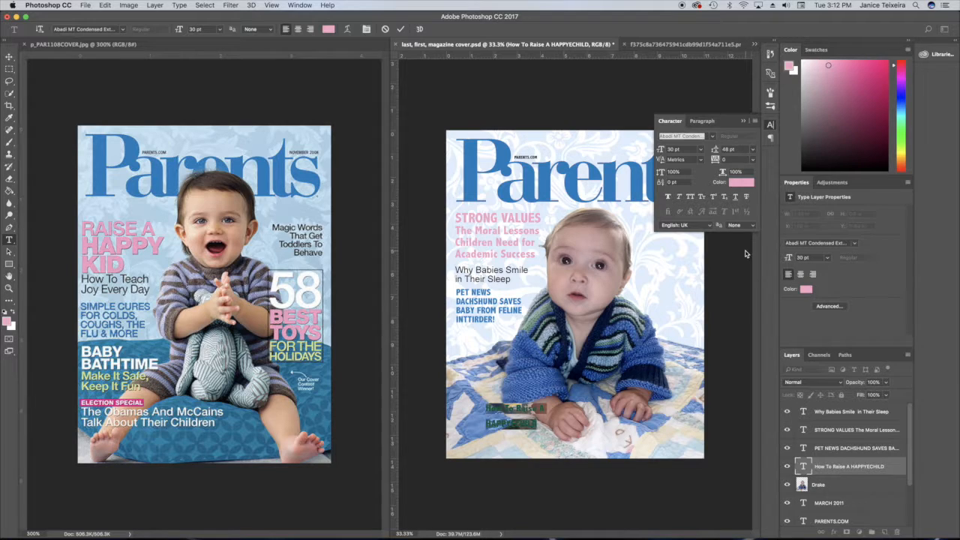
pyautogui.click(752, 149)
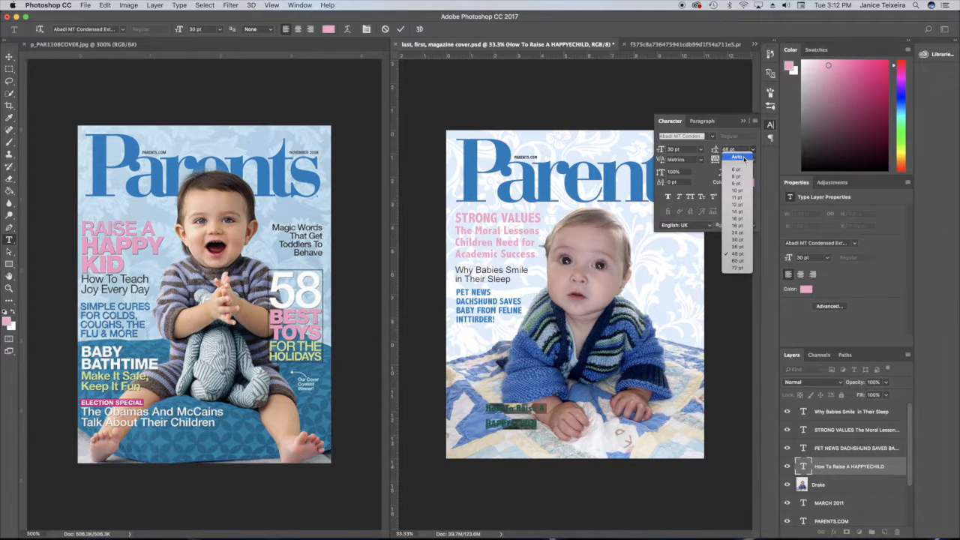
pyautogui.click(739, 154)
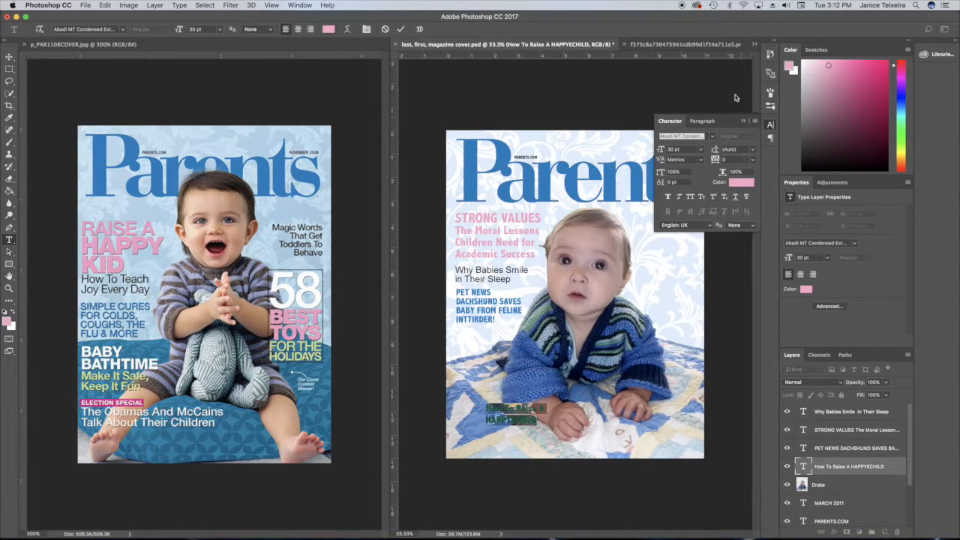
pyautogui.click(744, 121)
pyautogui.click(400, 30)
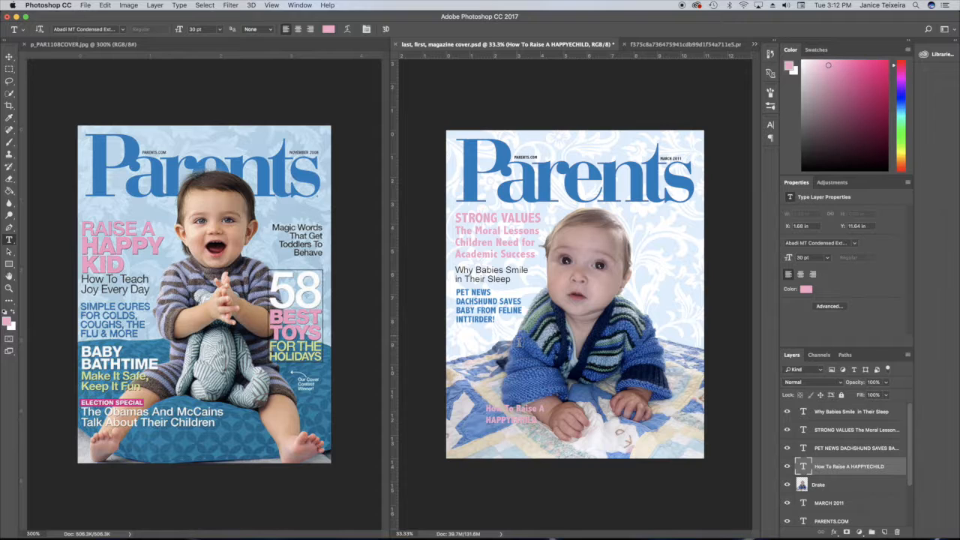
# Enlarge the font size of the HAPPY CHILD line in the pink cover text.
pyautogui.click(515, 420)
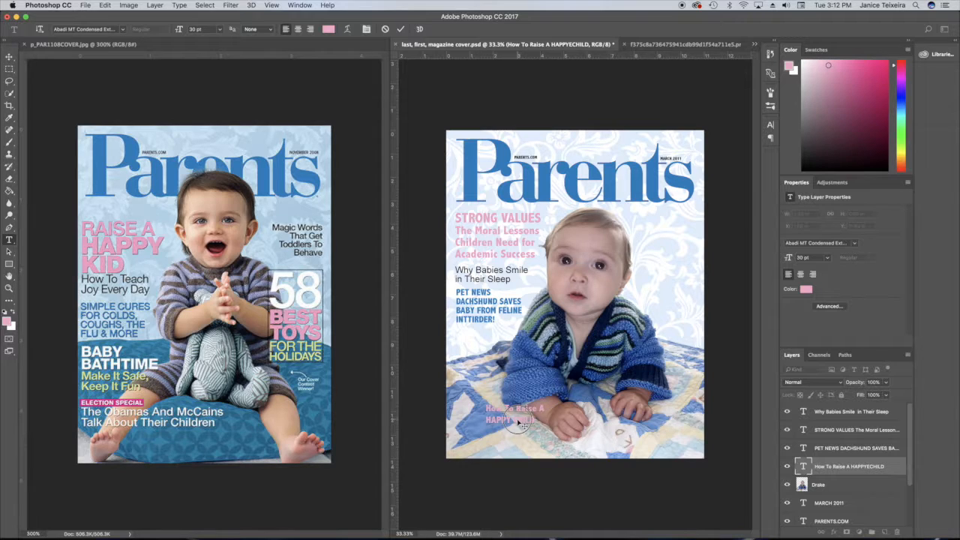
pyautogui.moveTo(537, 421); pyautogui.dragTo(482, 422)
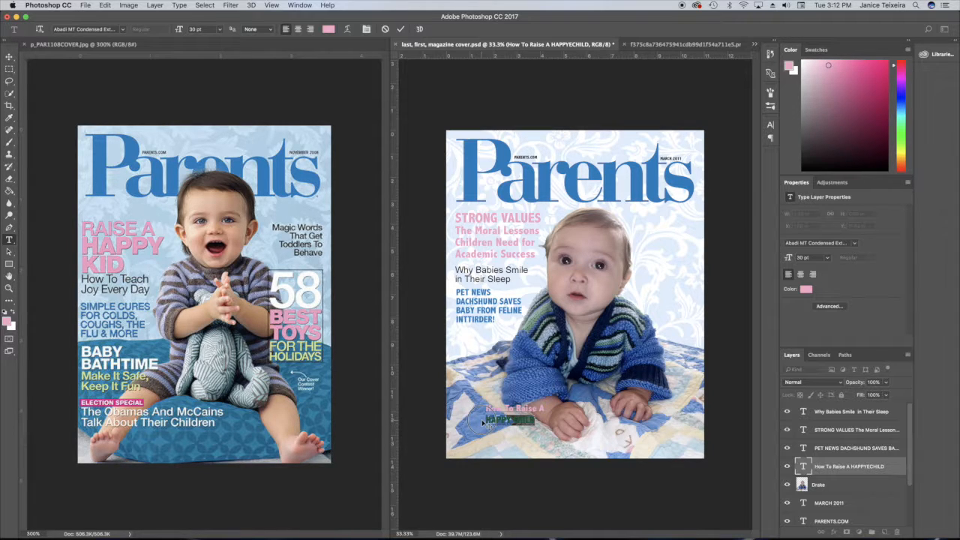
pyautogui.click(219, 29)
pyautogui.click(204, 141)
pyautogui.click(401, 28)
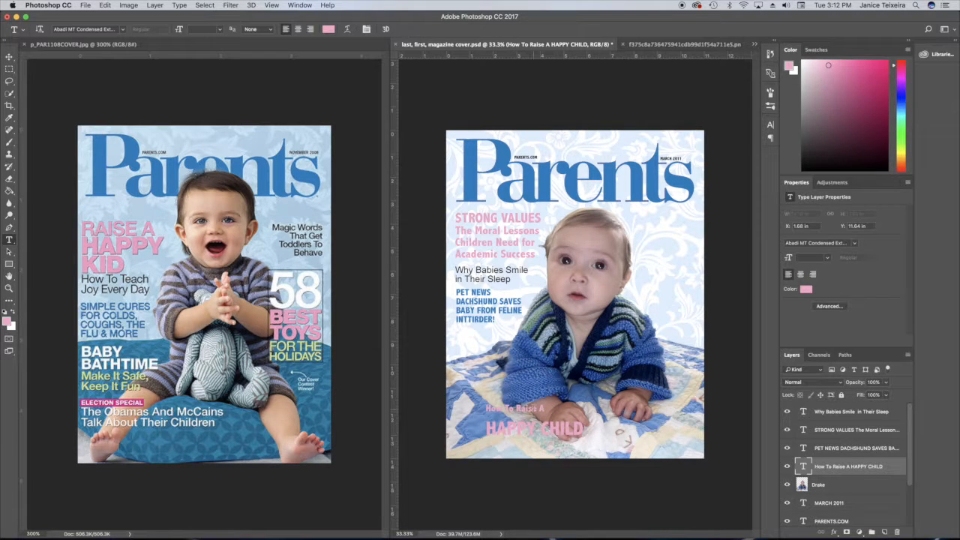
# Adjust the font size of the How To Raise A line and commit the text.
pyautogui.moveTo(546, 409); pyautogui.dragTo(481, 410)
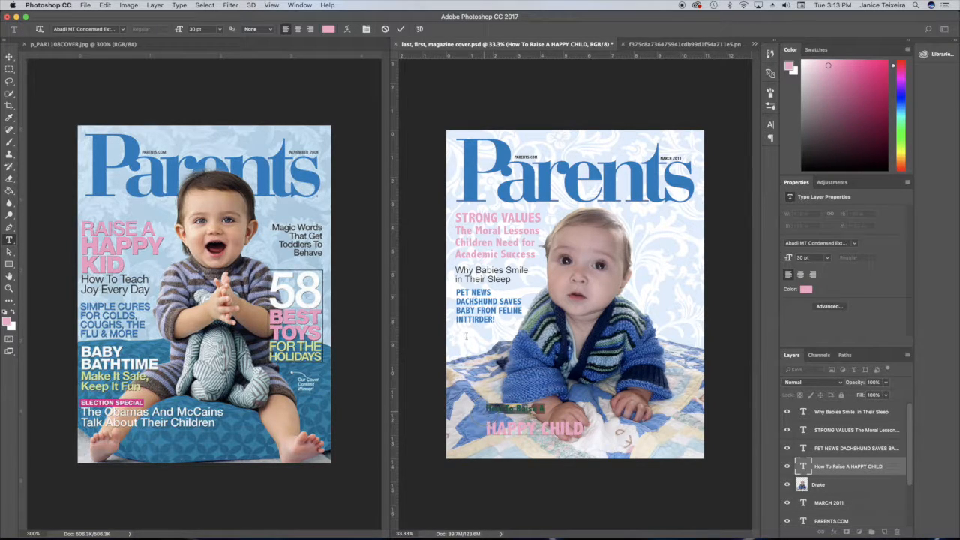
pyautogui.click(220, 29)
pyautogui.click(212, 130)
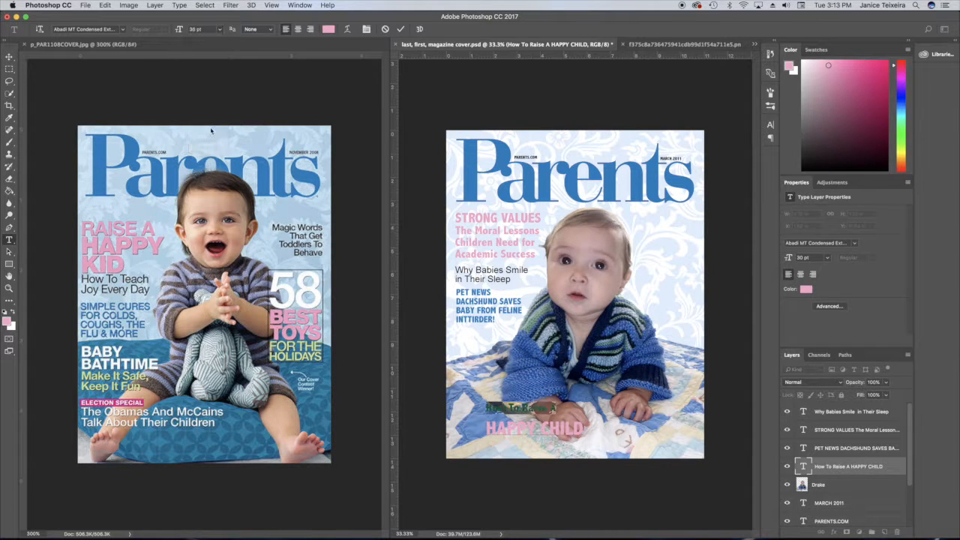
pyautogui.click(401, 29)
# Select all of the How To Raise A HAPPY CHILD text and change its character formatting, then commit.
pyautogui.click(590, 437)
pyautogui.moveTo(567, 431); pyautogui.dragTo(485, 405)
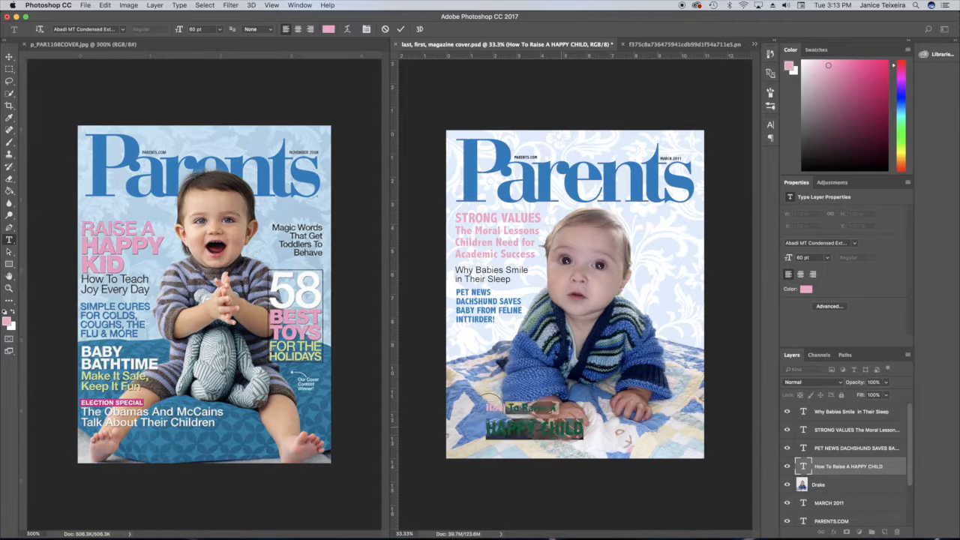
pyautogui.click(771, 127)
pyautogui.click(752, 149)
pyautogui.click(738, 246)
pyautogui.click(752, 149)
pyautogui.click(738, 261)
pyautogui.click(743, 121)
pyautogui.press('super+Return')
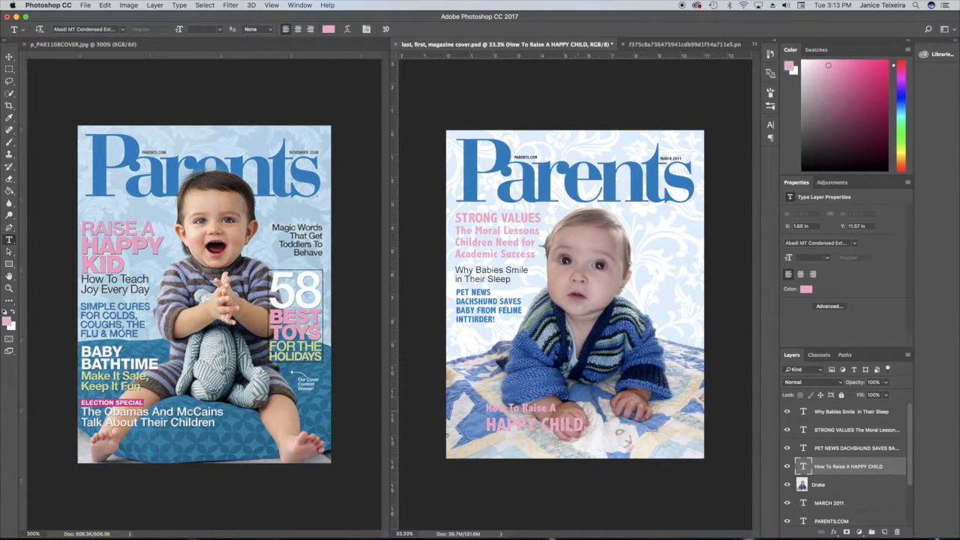
# Add a white 2 px Stroke layer style to the How To Raise A HAPPY CHILD text.
pyautogui.click(835, 532)
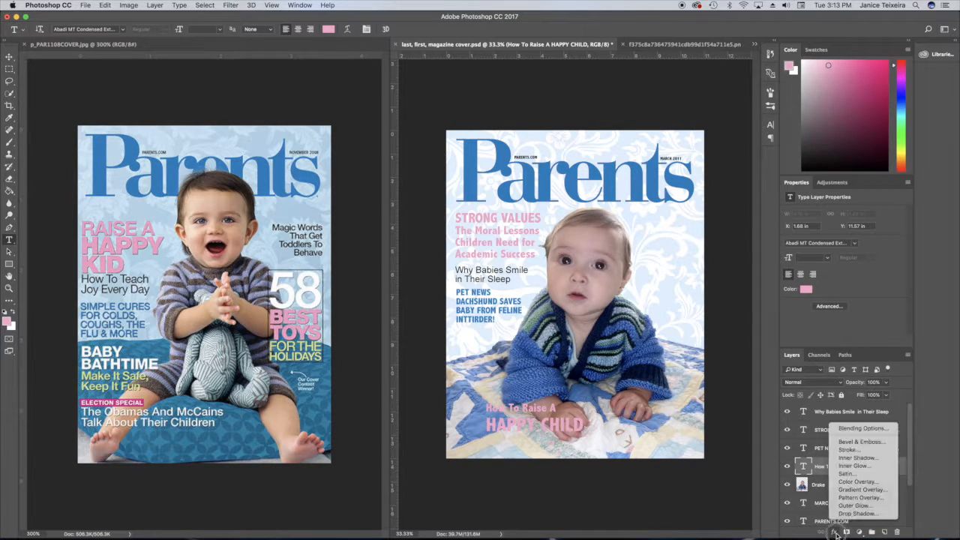
pyautogui.click(858, 450)
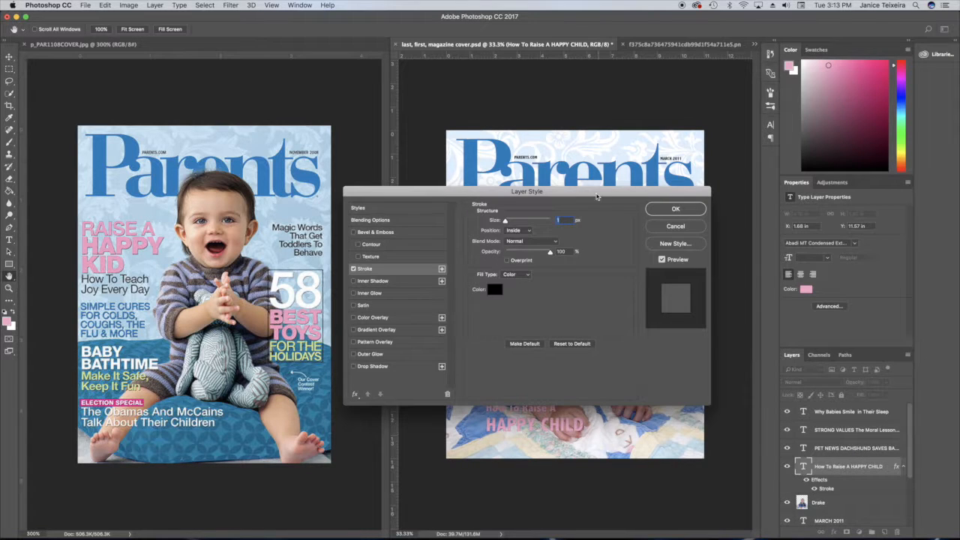
pyautogui.moveTo(590, 189)
pyautogui.mouseDown()
pyautogui.moveTo(765, 94)
pyautogui.moveTo(844, 66)
pyautogui.mouseUp()
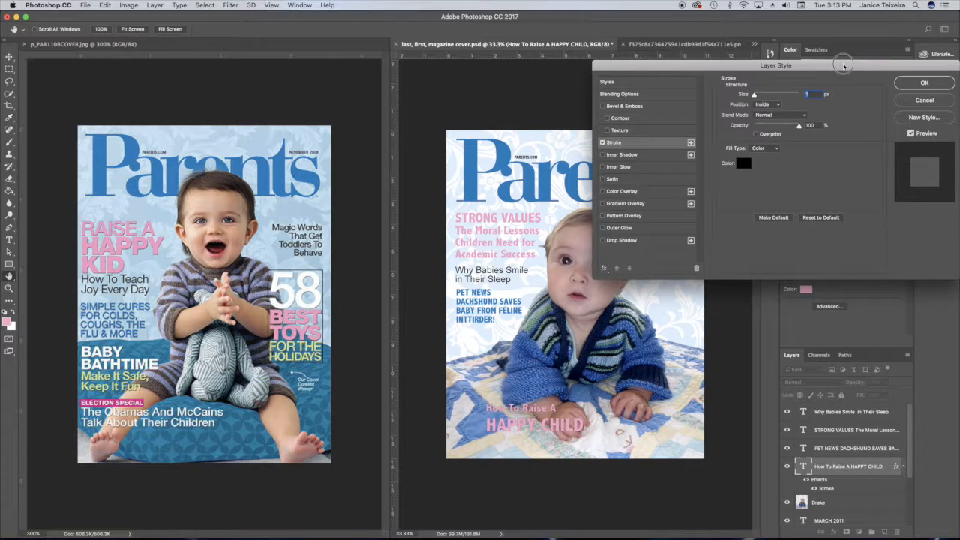
pyautogui.click(743, 164)
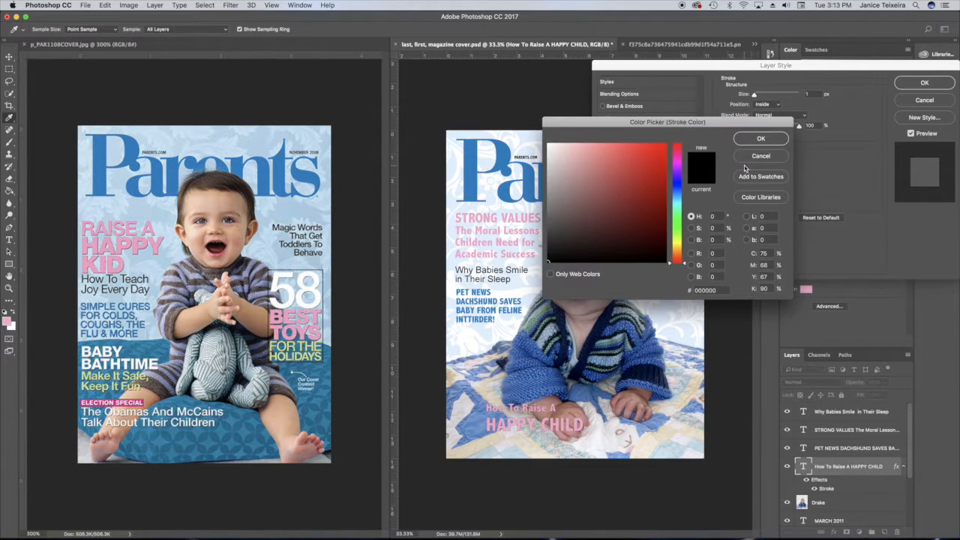
pyautogui.moveTo(652, 166)
pyautogui.mouseDown()
pyautogui.moveTo(559, 147)
pyautogui.moveTo(540, 132)
pyautogui.mouseUp()
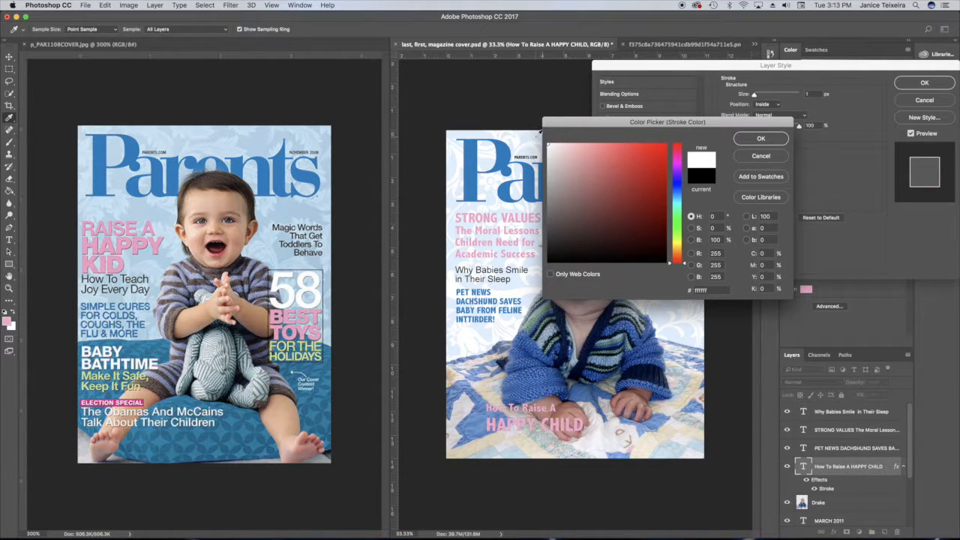
pyautogui.click(752, 139)
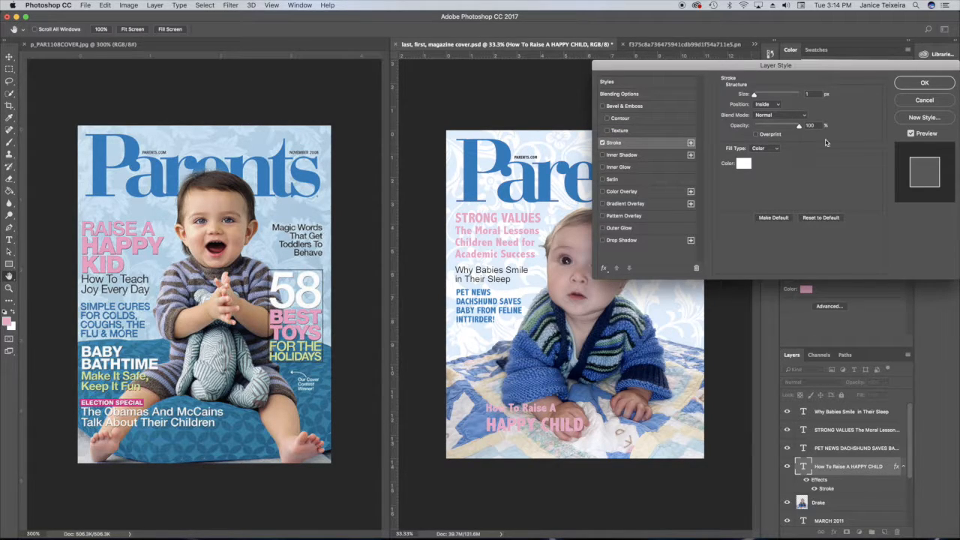
pyautogui.click(755, 96)
pyautogui.write('2')
pyautogui.click(923, 84)
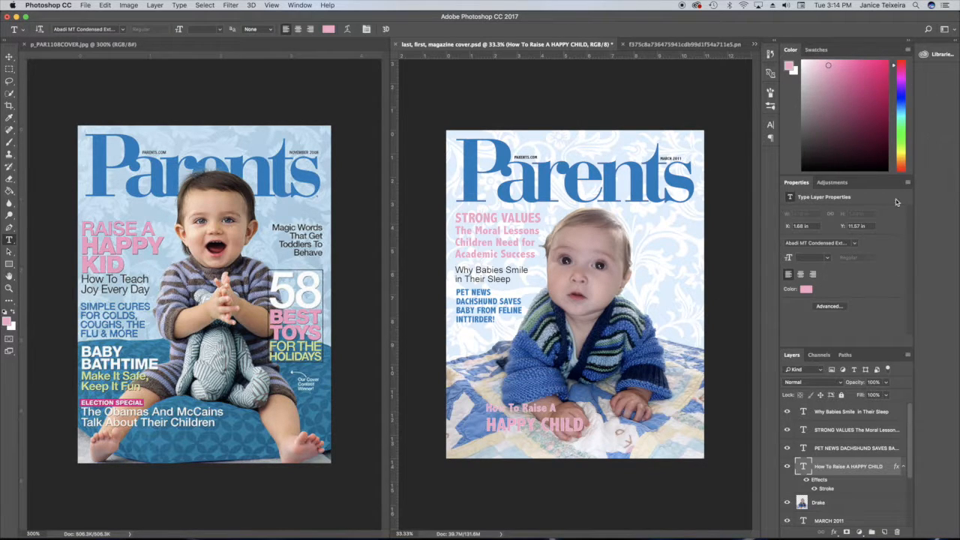
# Scale the How To Raise A HAPPY CHILD text to about 124% with Free Transform and shift it up-left.
pyautogui.press('super+t')
pyautogui.moveTo(551, 424); pyautogui.dragTo(532, 399)
pyautogui.moveTo(563, 412)
pyautogui.mouseDown()
pyautogui.moveTo(581, 428)
pyautogui.moveTo(556, 421)
pyautogui.mouseUp()
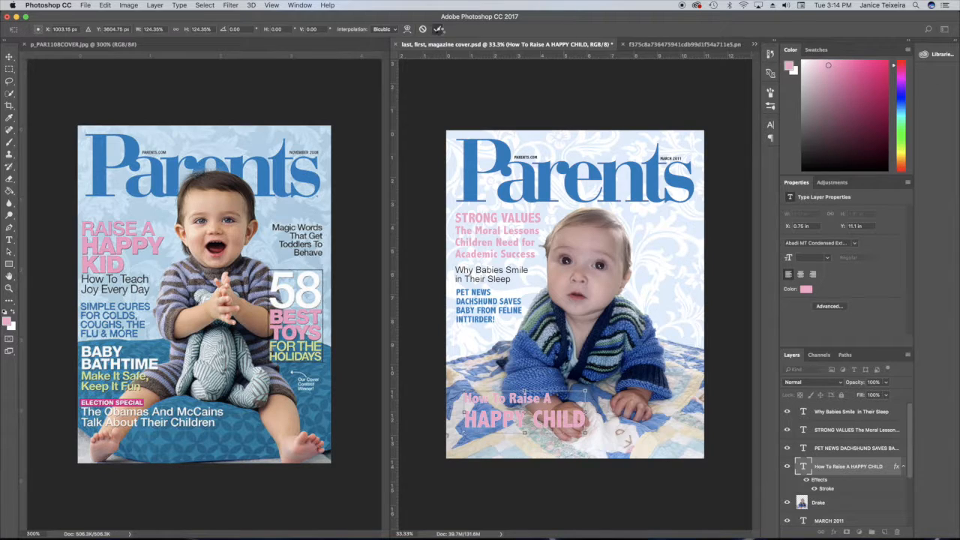
pyautogui.click(437, 28)
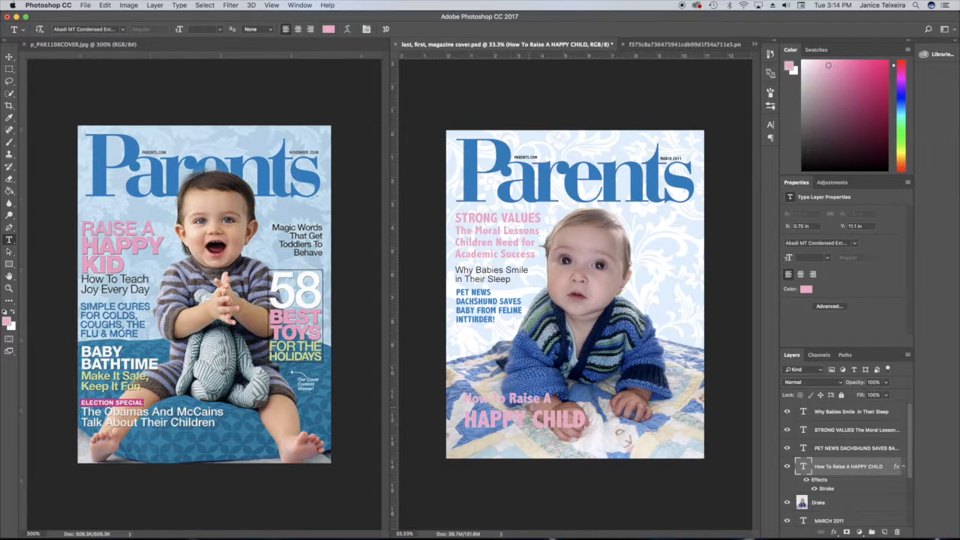
# Move the How To Raise A HAPPY CHILD text higher on the cover with Free Transform.
pyautogui.press('super+t')
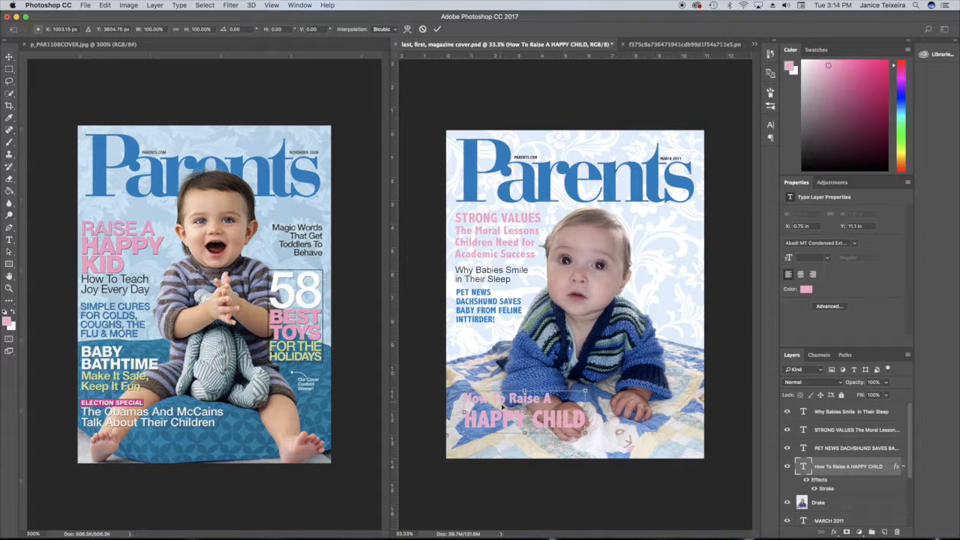
pyautogui.moveTo(521, 421); pyautogui.dragTo(514, 396)
pyautogui.click(439, 28)
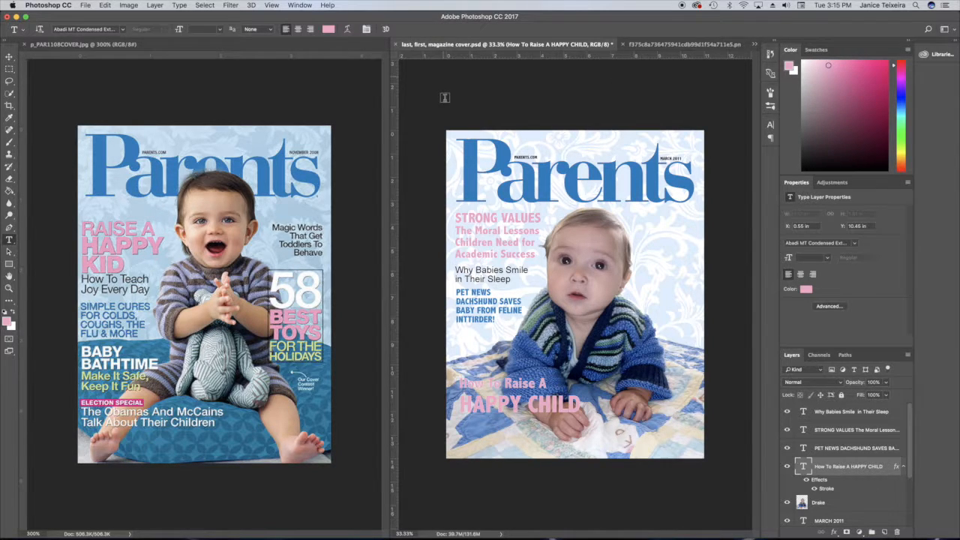
# Align the How To Raise A HAPPY CHILD text to a temporary vertical guide, then remove the guide.
pyautogui.moveTo(397, 264); pyautogui.dragTo(456, 267)
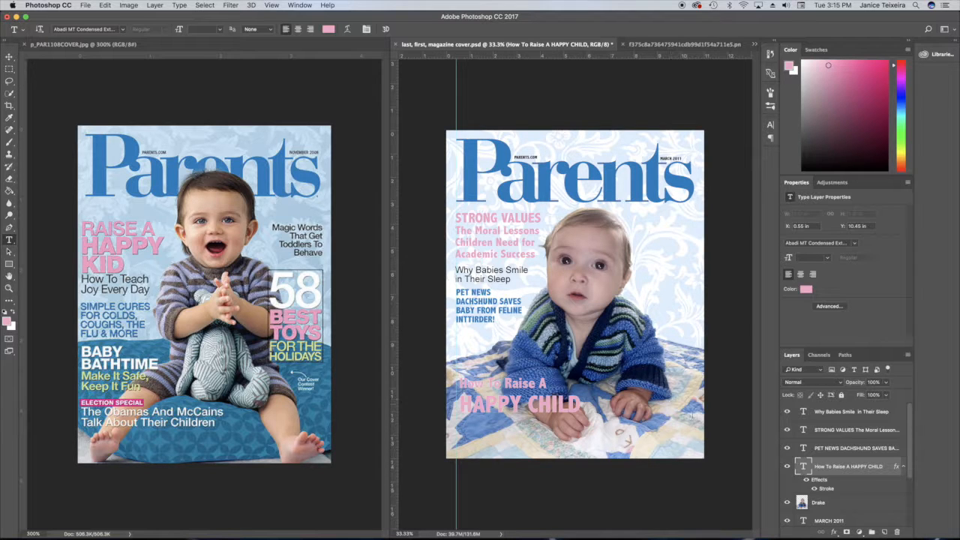
pyautogui.hotkey('ctrl', 't')
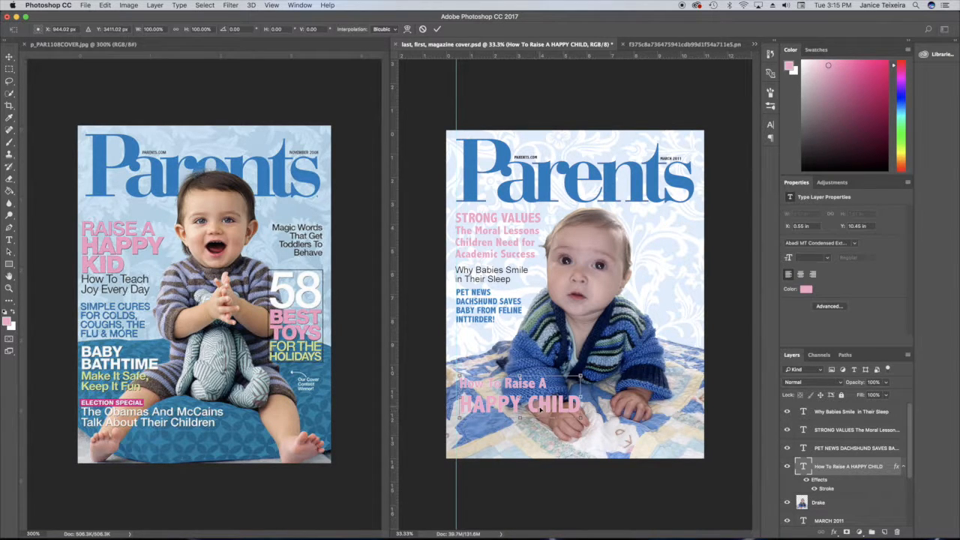
pyautogui.moveTo(541, 410); pyautogui.dragTo(539, 408)
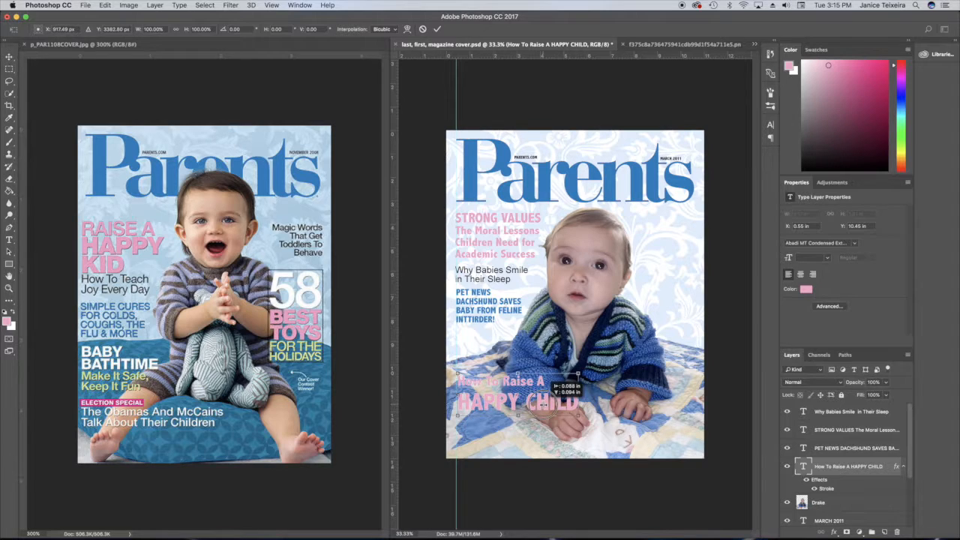
pyautogui.click(437, 28)
pyautogui.moveTo(393, 90)
pyautogui.mouseDown()
pyautogui.moveTo(409, 92)
pyautogui.moveTo(393, 91)
pyautogui.mouseUp()
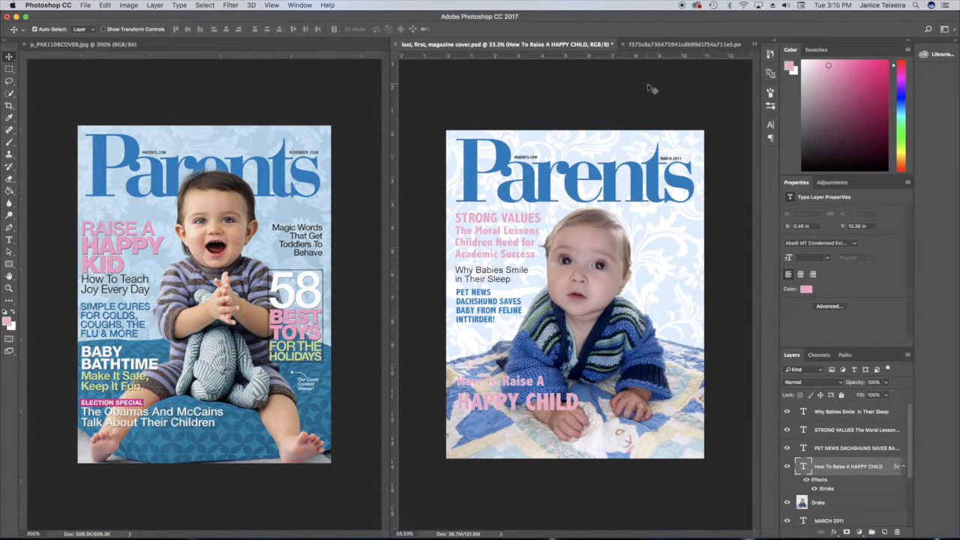